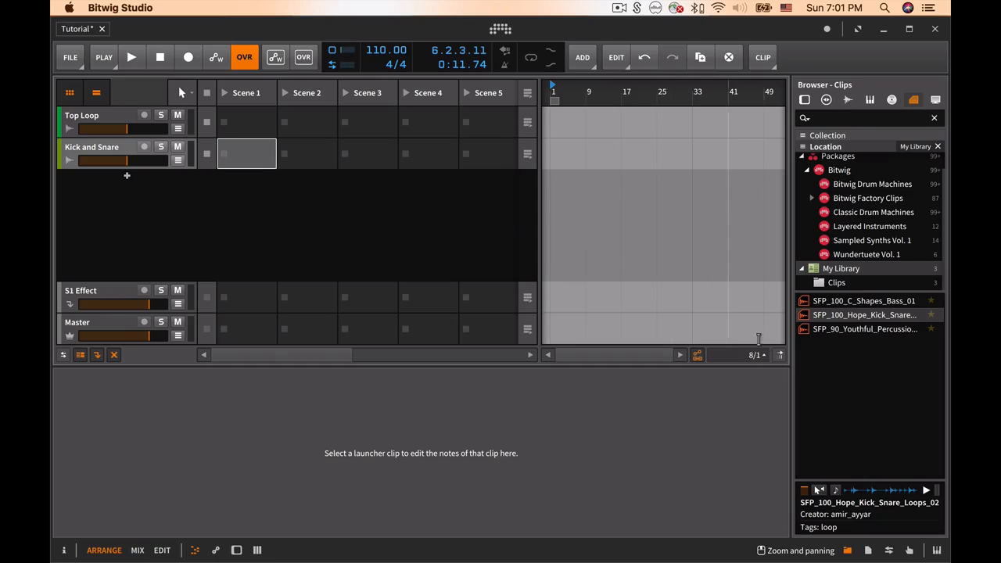
Place SFP_90_Youthful_Percussion___Tops_02 on the Top Loop track and SFP_100_Hope_Kick_Snare_Loops_02 on Kick and Snare, both in Scene 1.
click(854, 329)
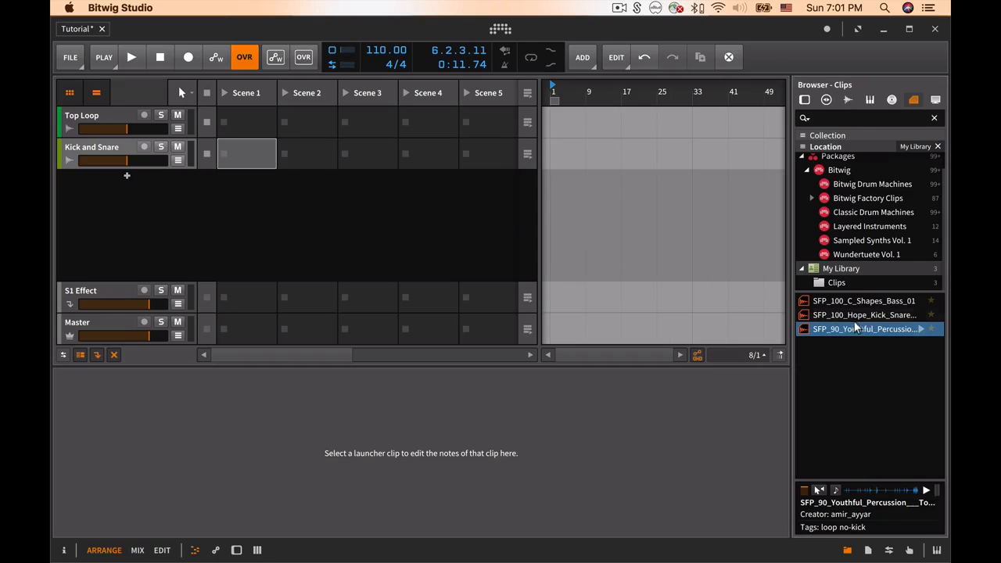
click(855, 316)
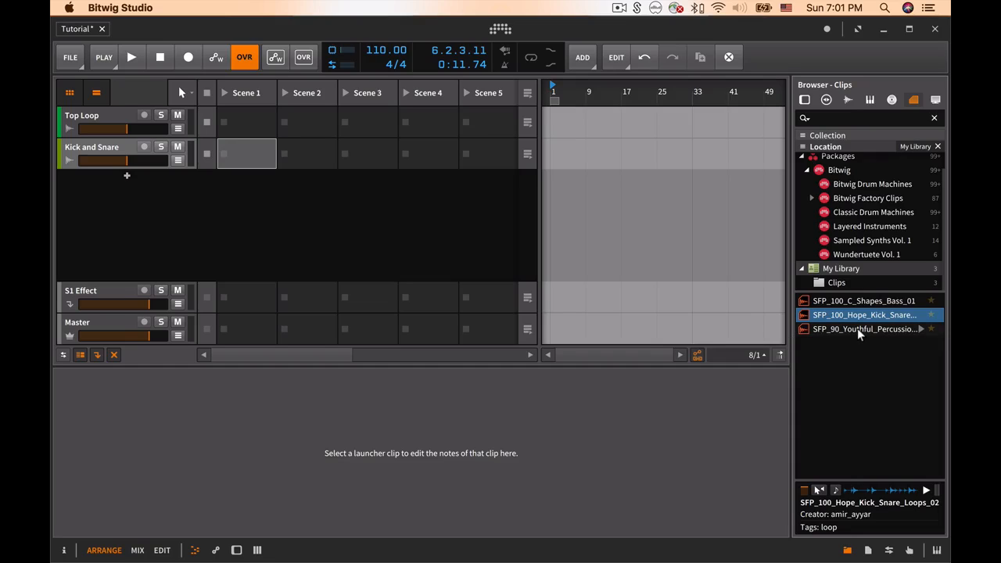
click(857, 329)
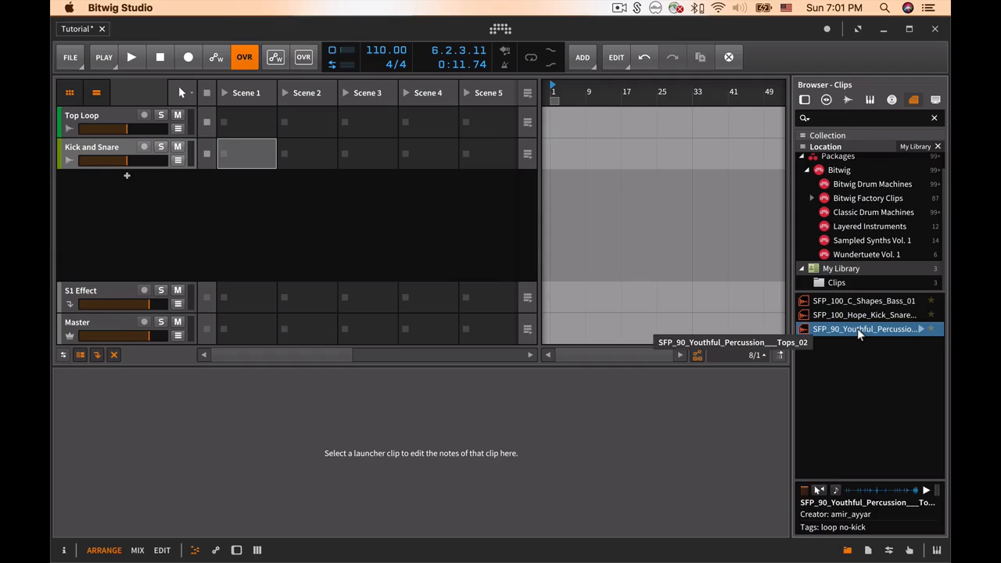
click(864, 316)
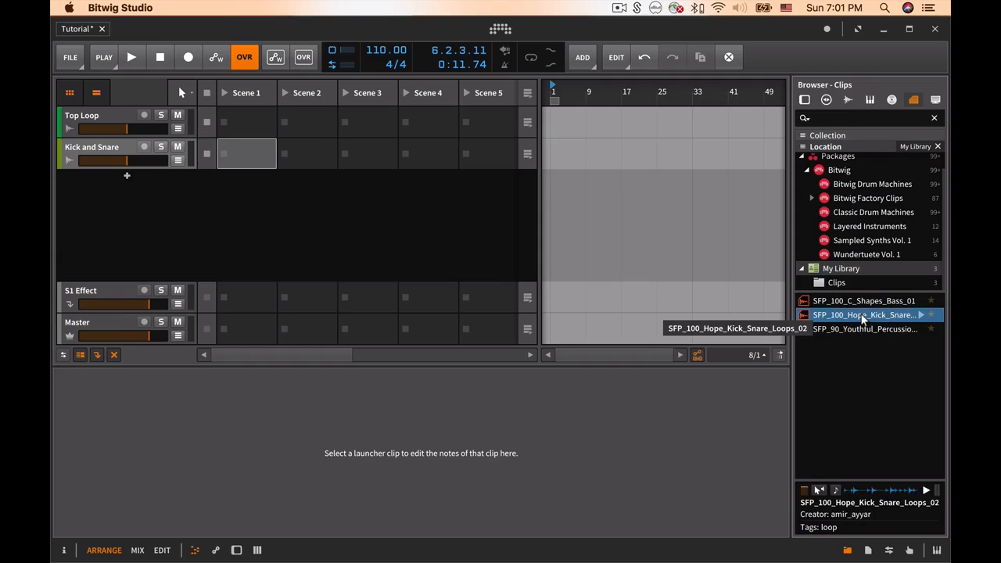
click(858, 328)
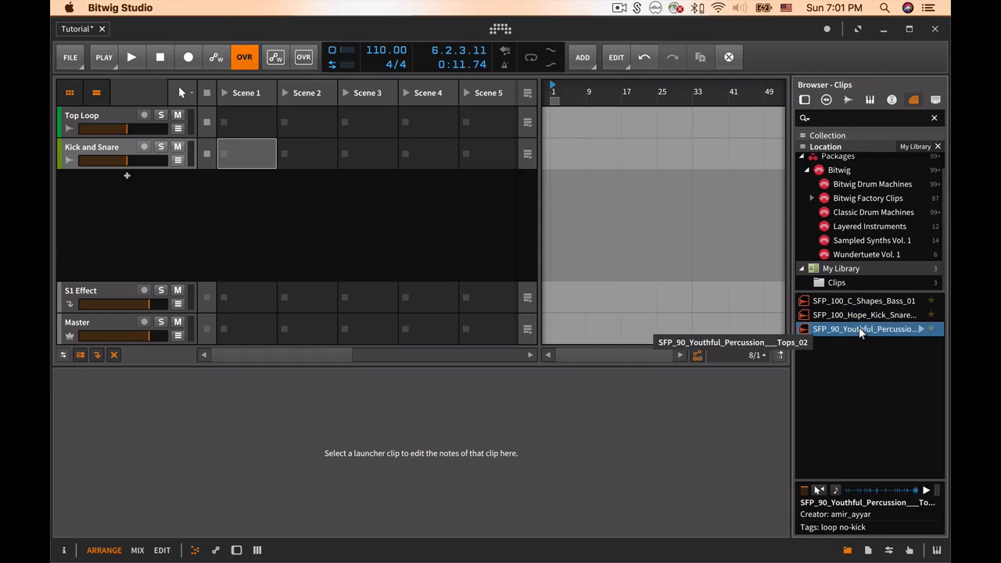
drag(860, 332, 252, 124)
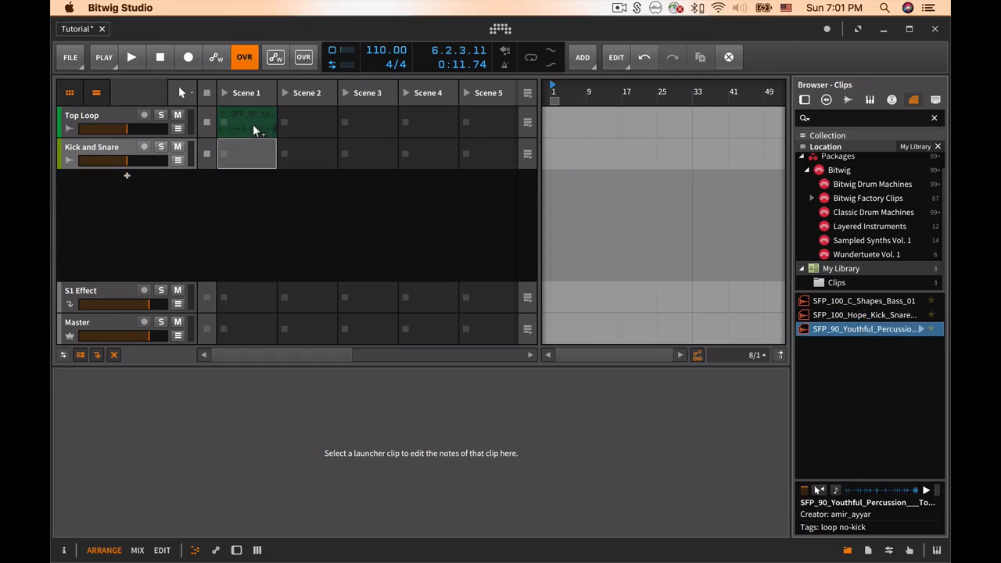
click(848, 315)
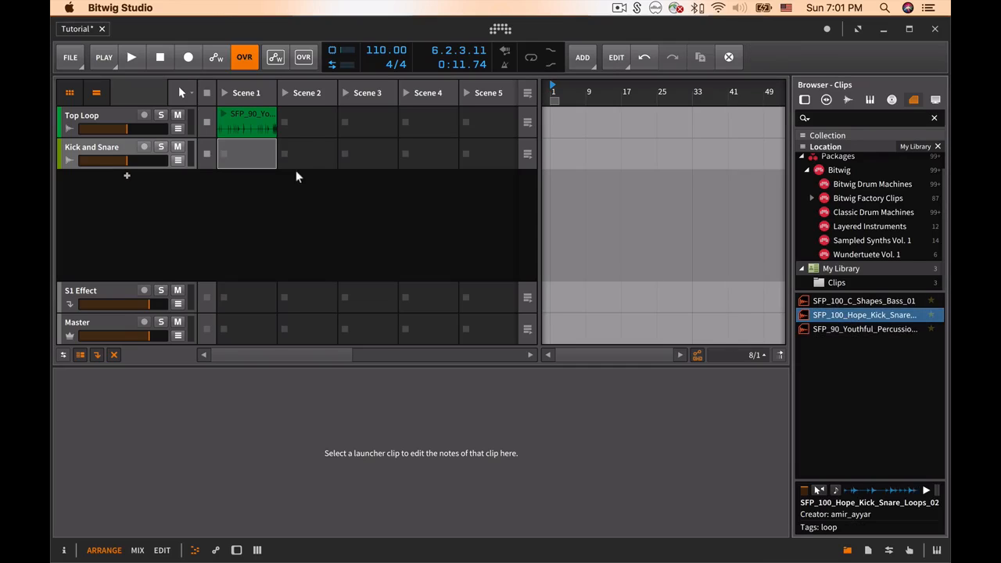
drag(872, 315, 226, 145)
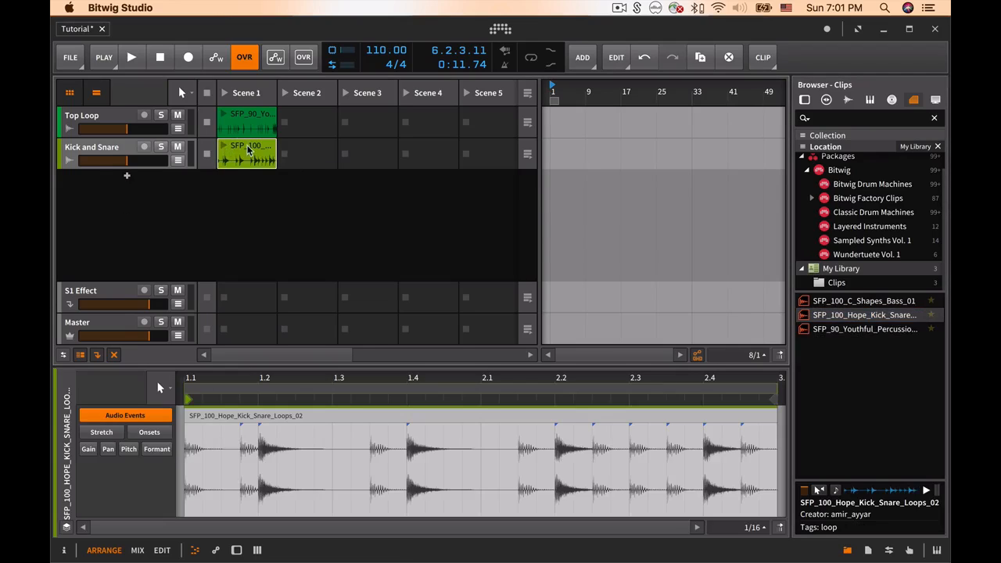
Play Scene 1 to hear both loops together, stop playback, and solo the Top Loop track.
click(225, 93)
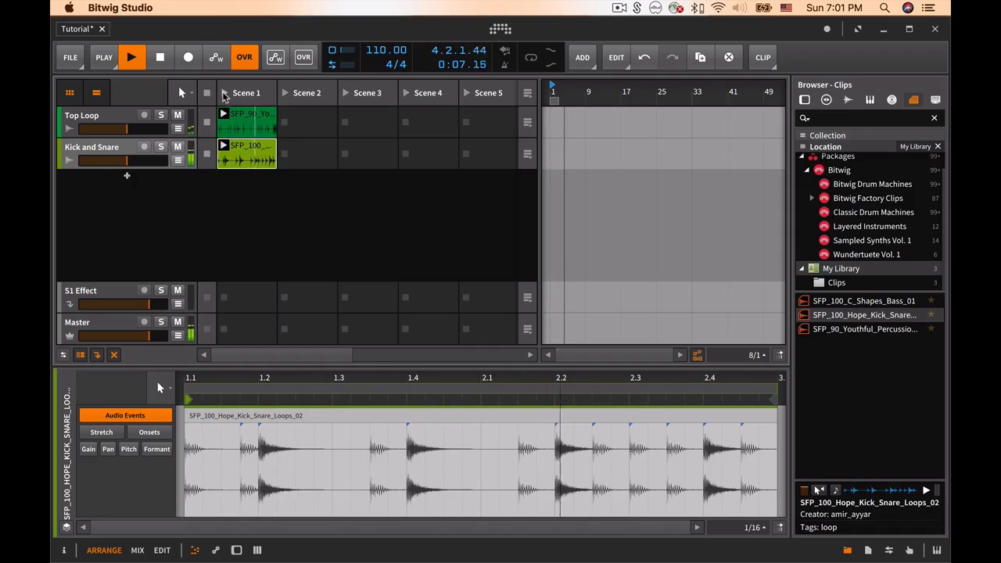
click(160, 59)
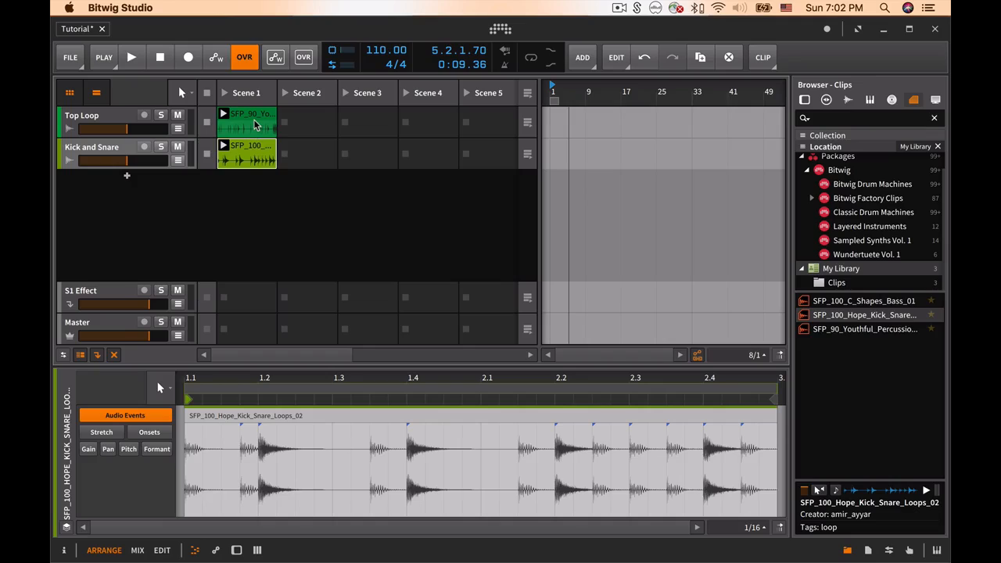
click(160, 115)
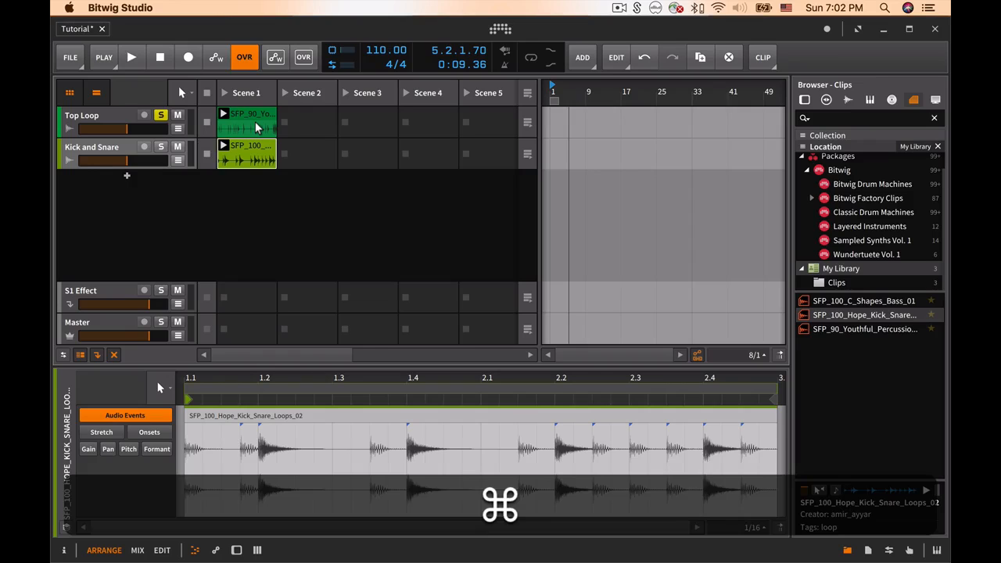
Show both loop clips as separate layers in the detail editor and enlarge it to the full Edit view.
super+click(257, 128)
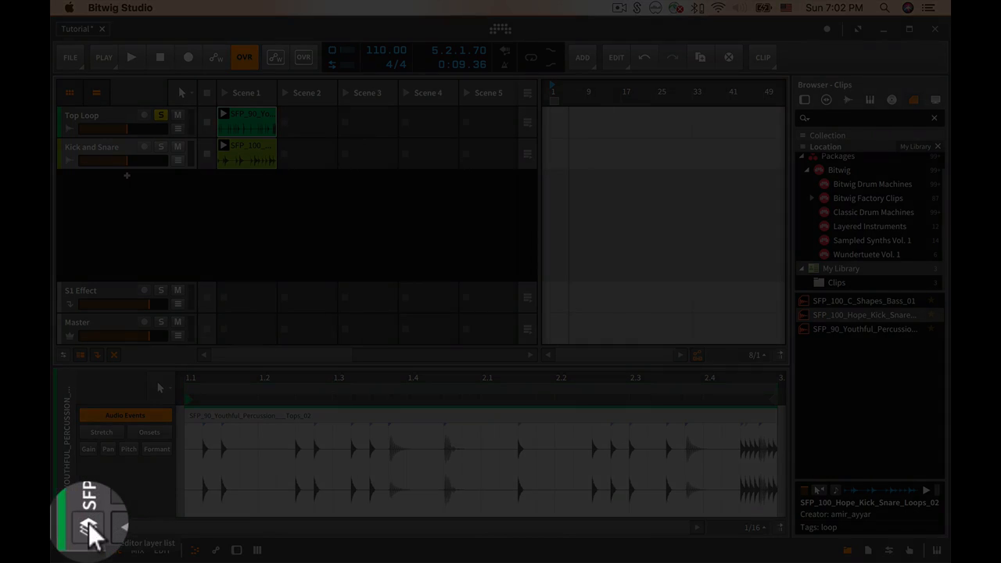
click(92, 535)
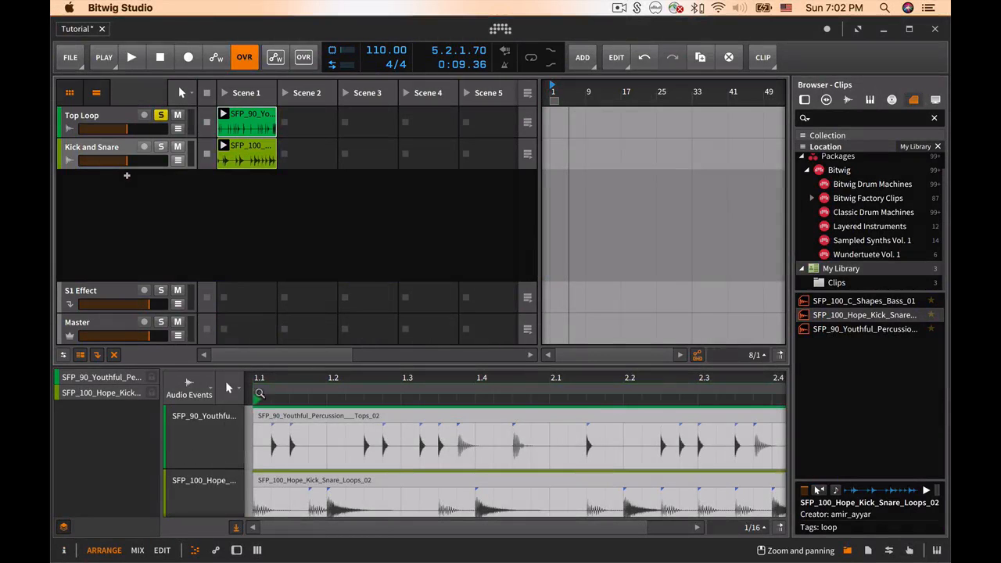
mouse_move(264, 366)
mouse_down()
mouse_move(265, 340)
mouse_move(265, 349)
mouse_up()
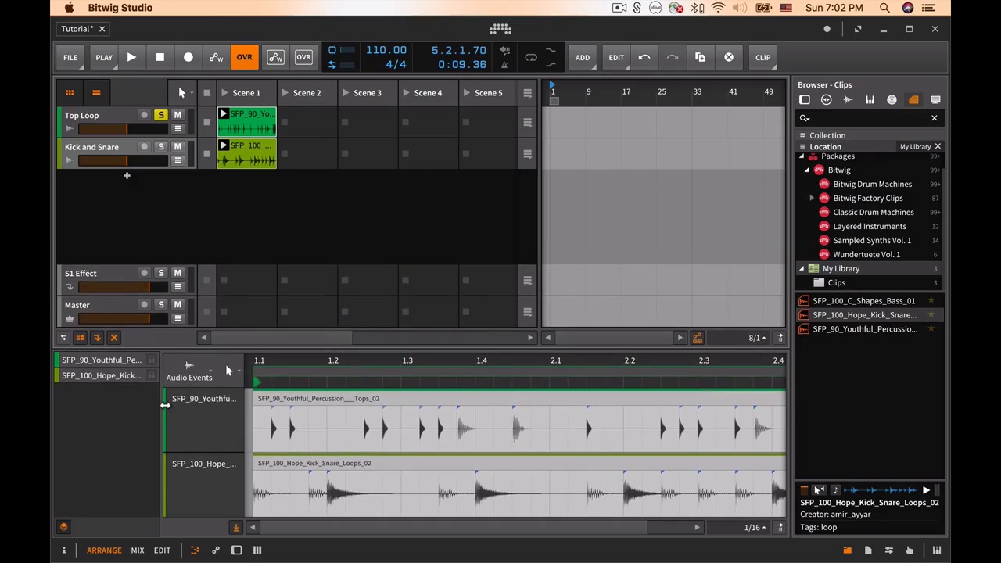
key(shift+Tab)
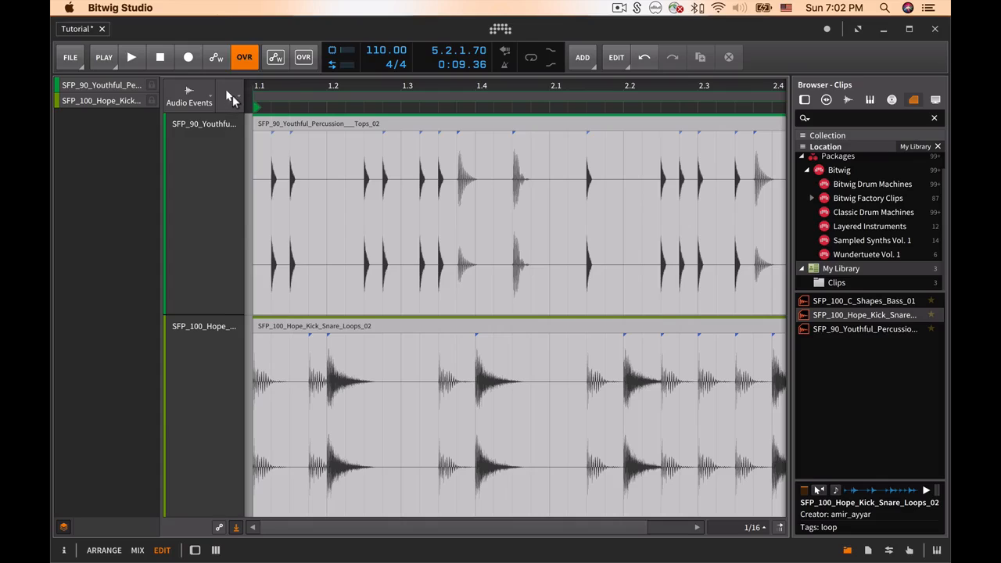
Try splitting the kick and snare loop at 1.1.4 with the Knife tool, undo the split and return to the Pointer tool.
click(232, 95)
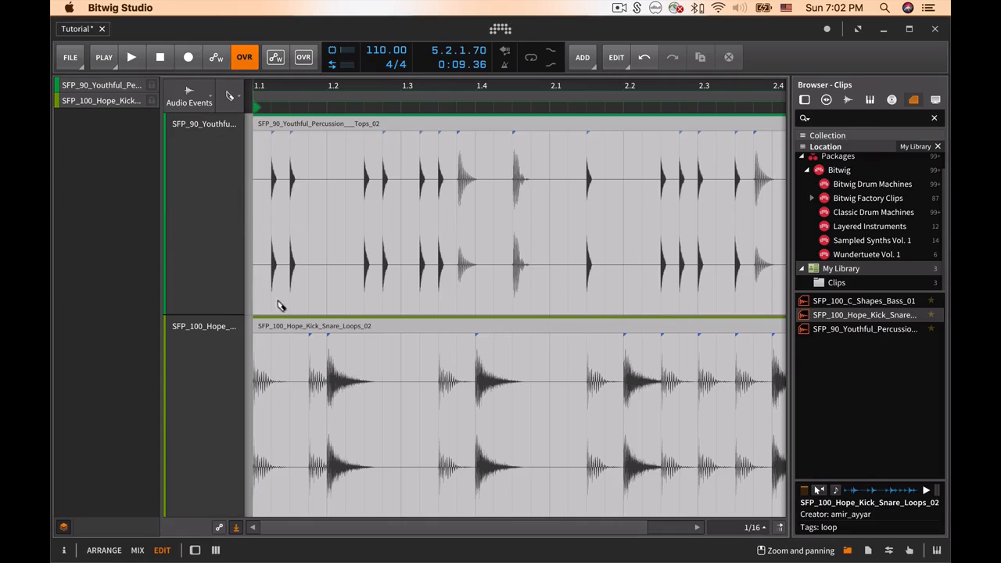
alt+click(309, 392)
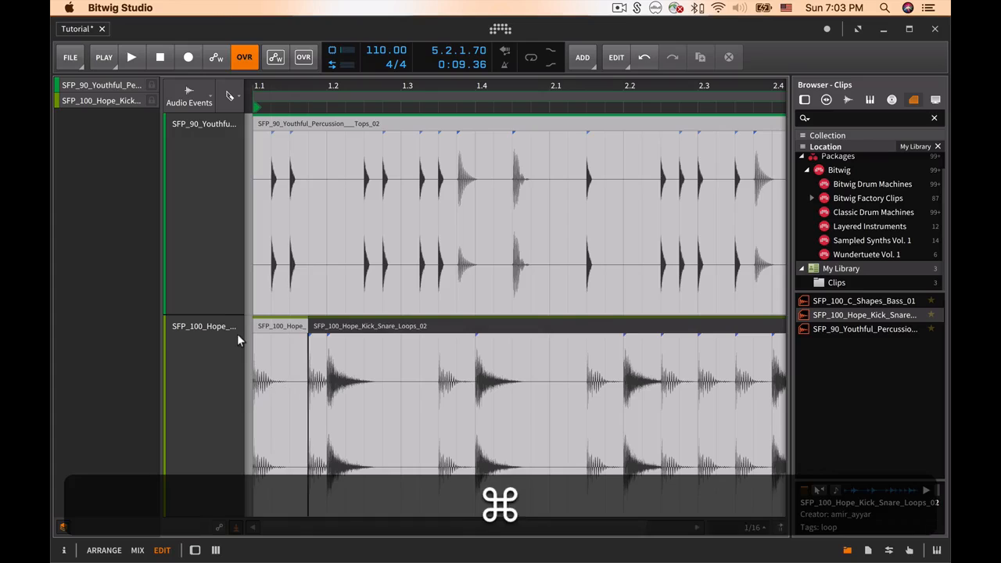
key(super+z)
click(231, 99)
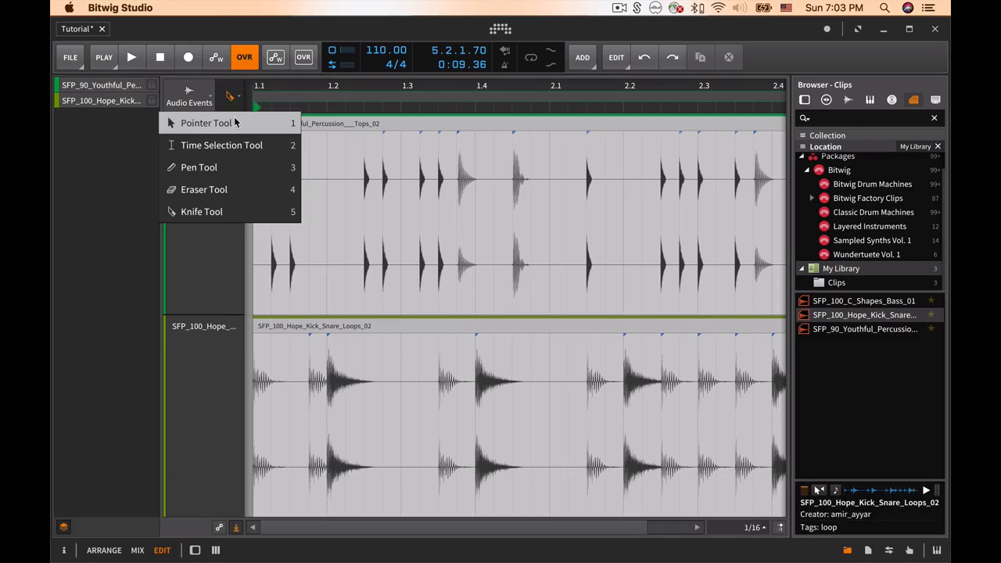
click(234, 123)
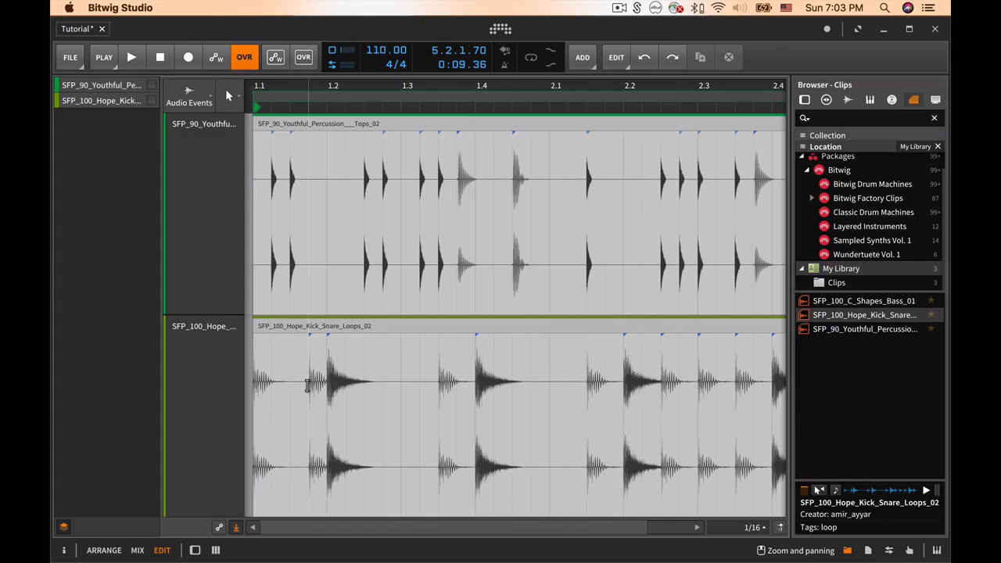
Split the kick and snare loop at 1.1.4 and shorten the first kick event to one sixteenth note.
click(308, 384)
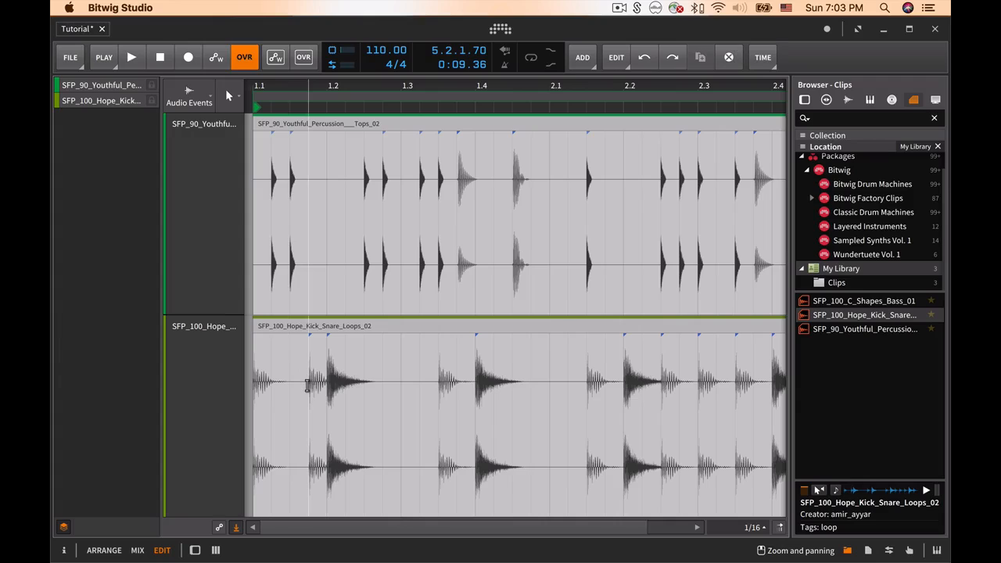
key(super+e)
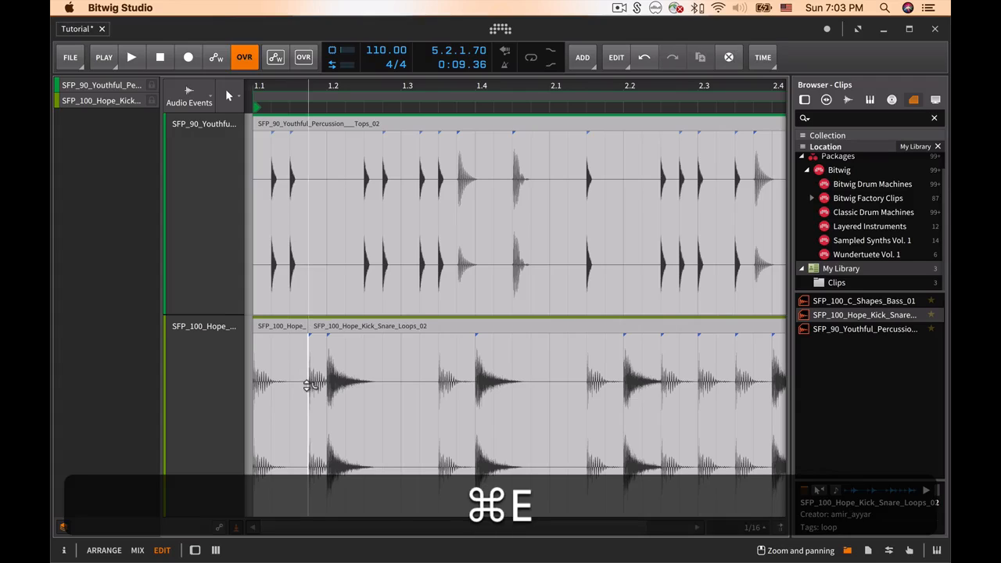
click(283, 328)
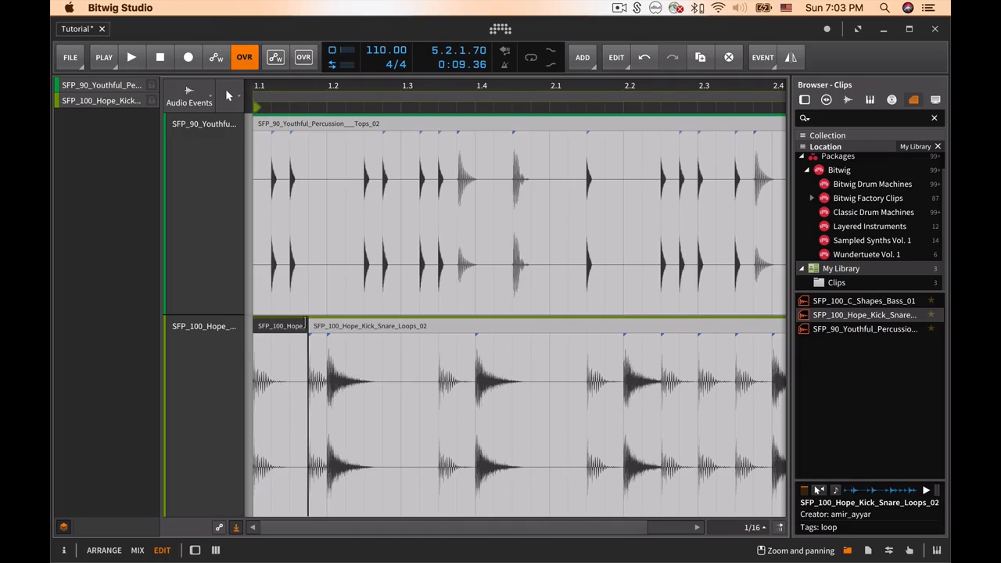
drag(306, 325, 262, 318)
Move the trimmed kick event onto the percussion layer at 1.1 and copy it.
key(shift)
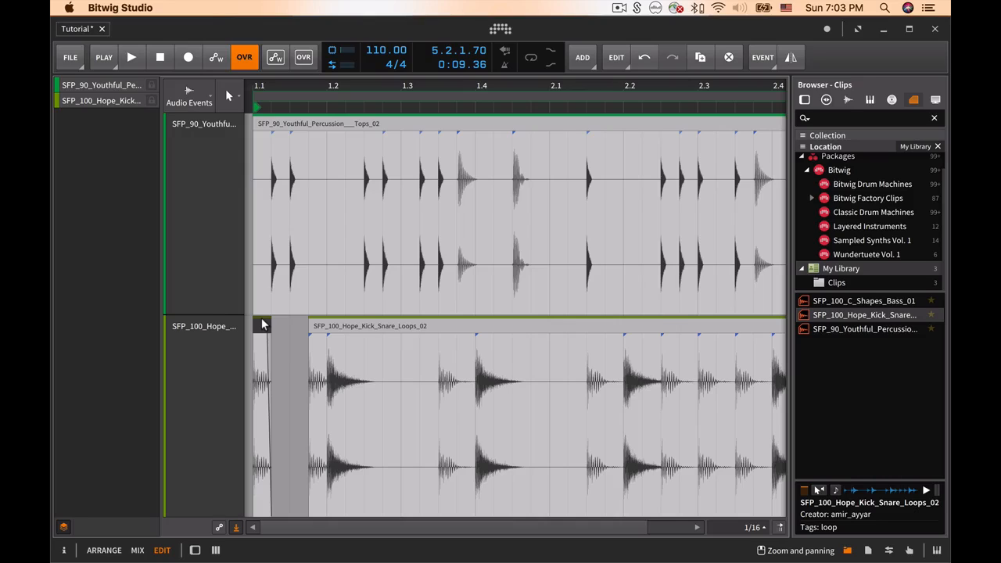
drag(262, 320, 260, 285)
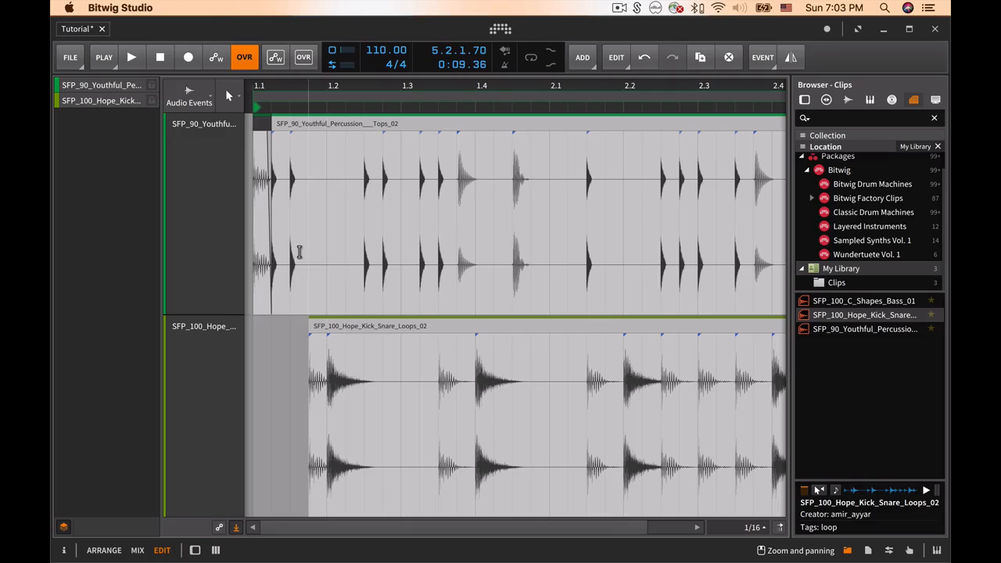
right_click(263, 128)
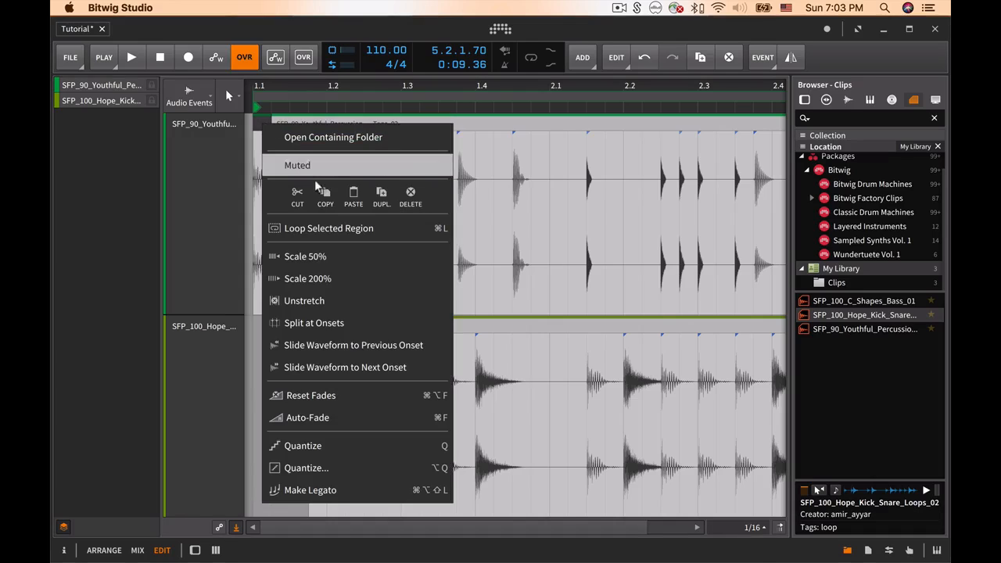
click(328, 196)
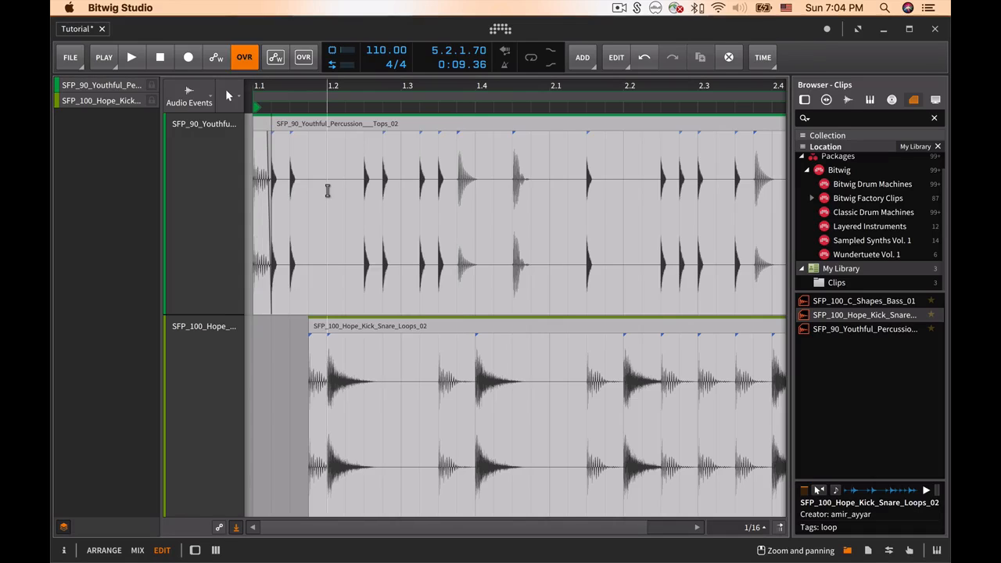
Paste the kick into the percussion layer at 1.2, 1.3, 1.4, 2.1, 2.2, 2.3.2 and 2.4.
key(super+v)
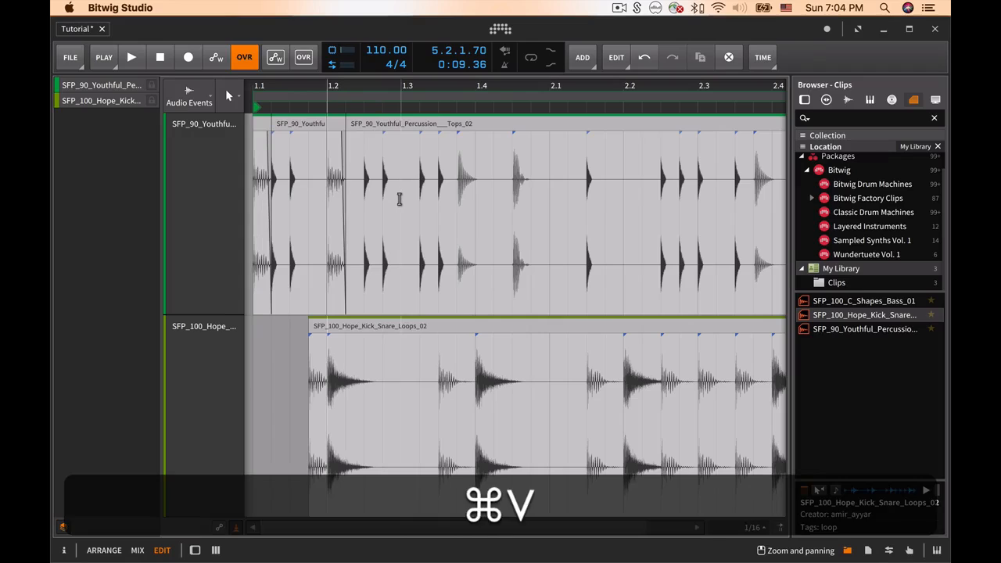
key(super+v)
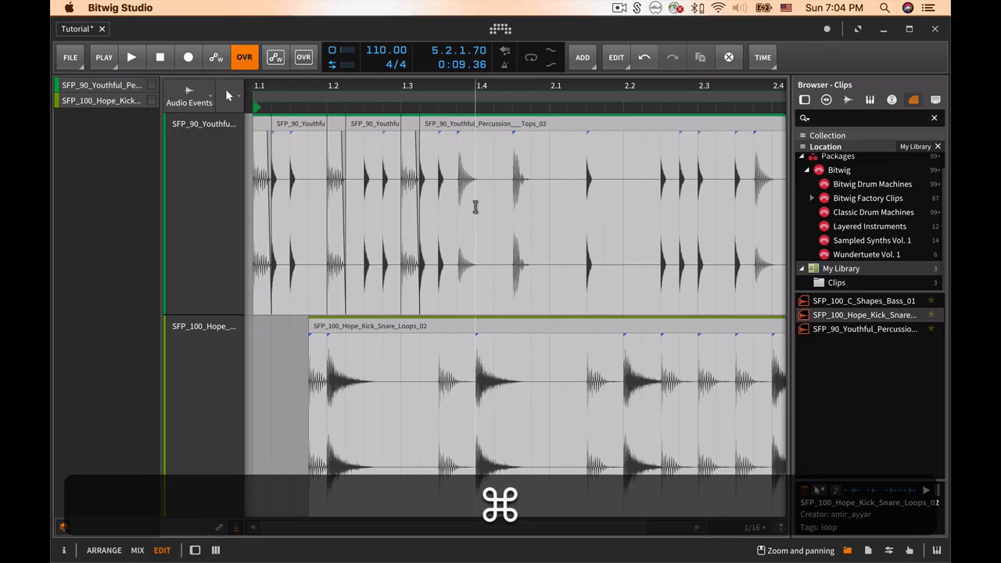
key(super+v)
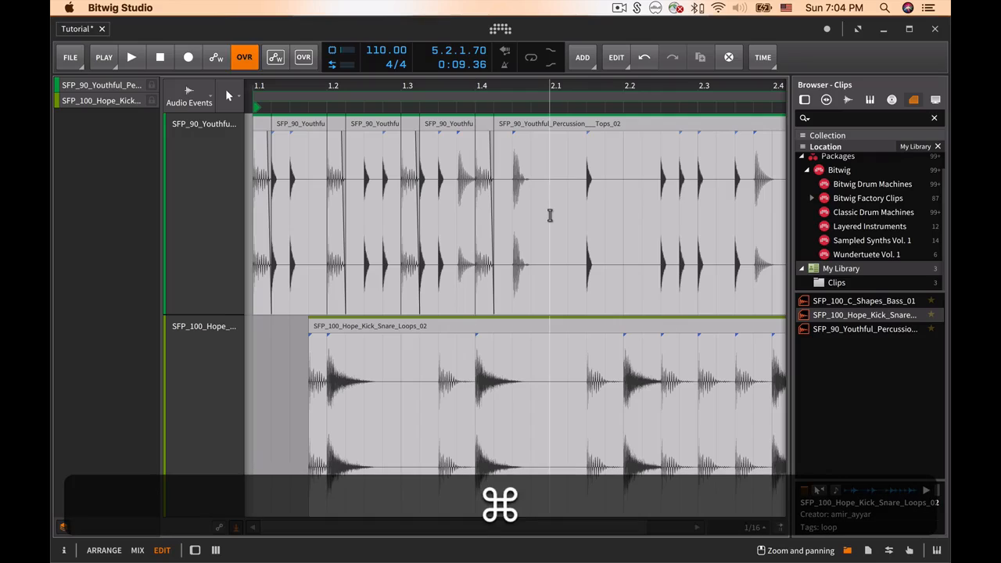
key(super+v)
key(super+v)
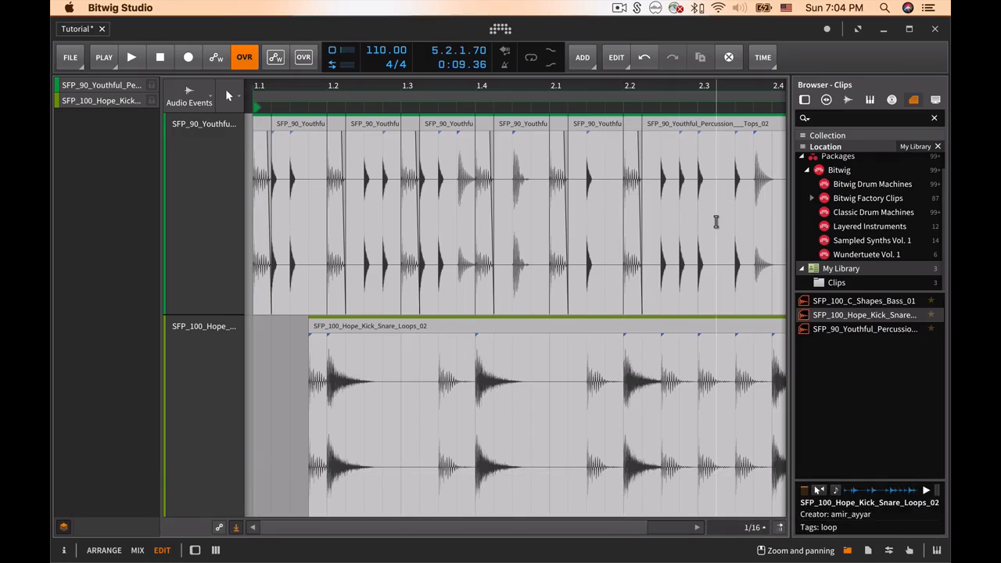
key(super)
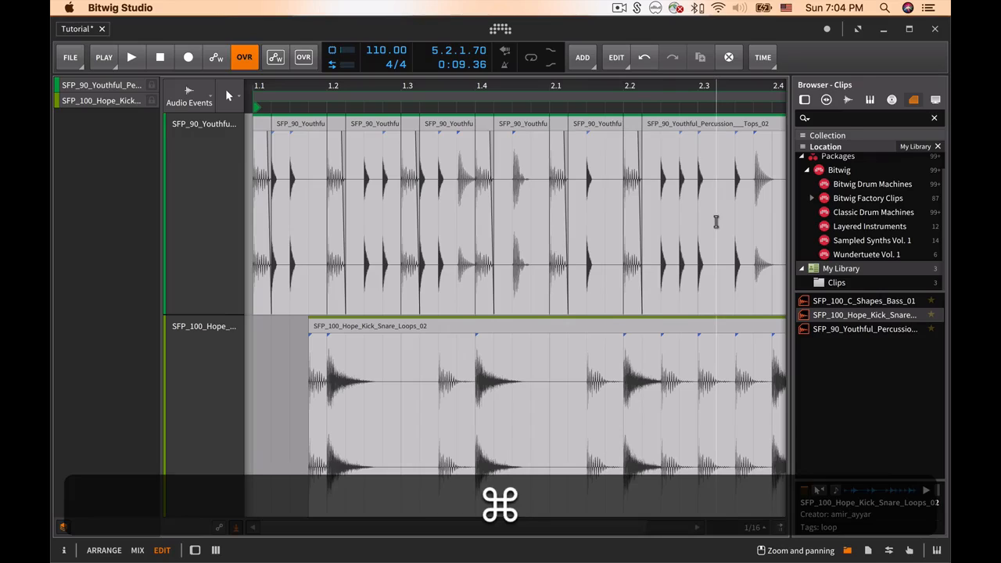
key(super+v)
scroll(733, 228, right, 3)
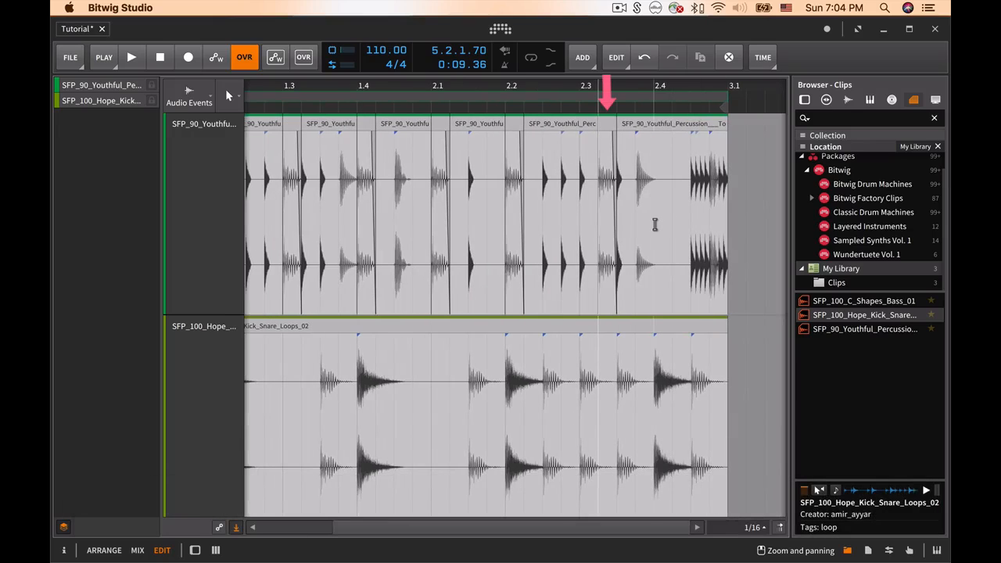
key(super+v)
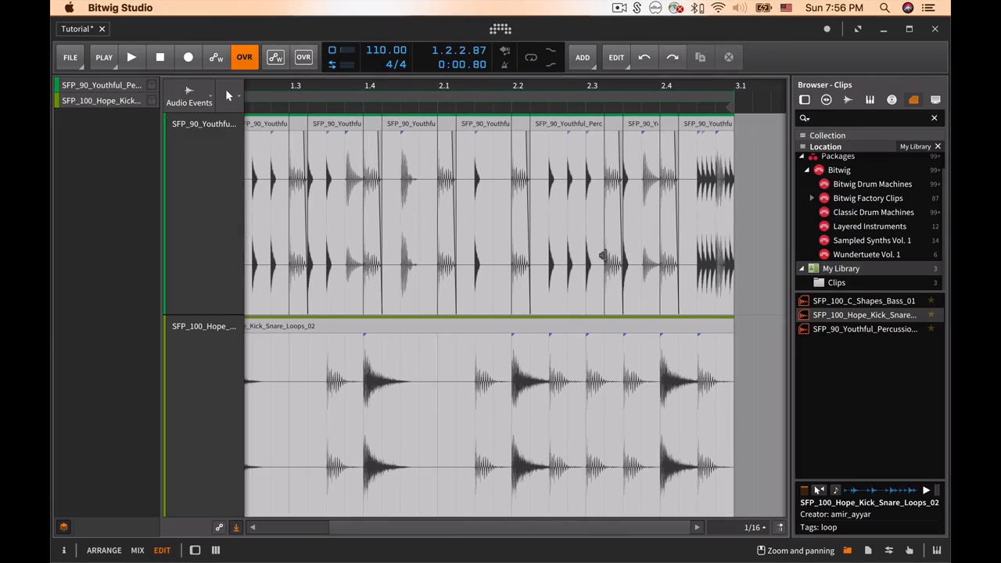
Split the kick and snare loop at 1.2 and 1.3 with the Knife tool to isolate the first snare.
scroll(481, 341, left, 4)
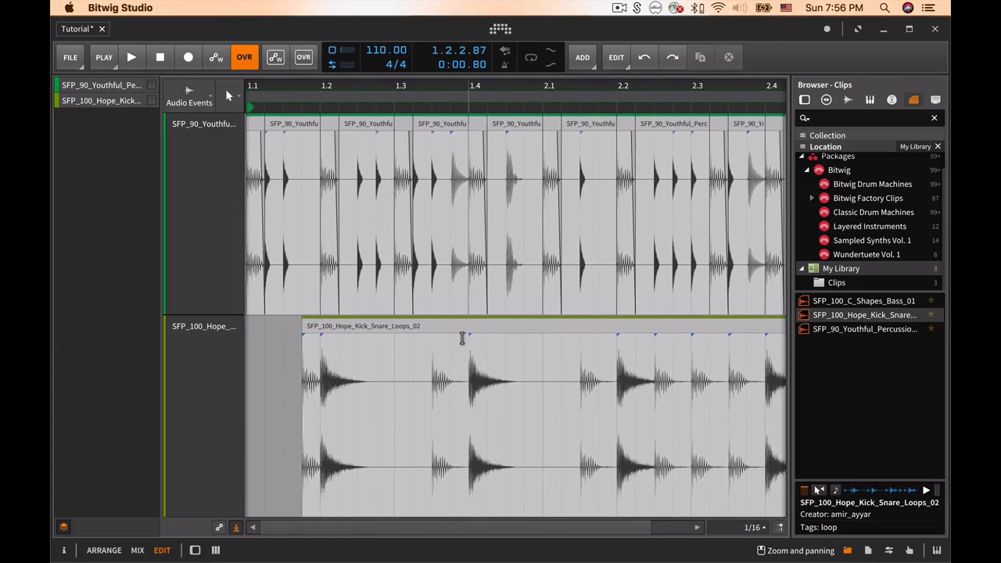
key(5)
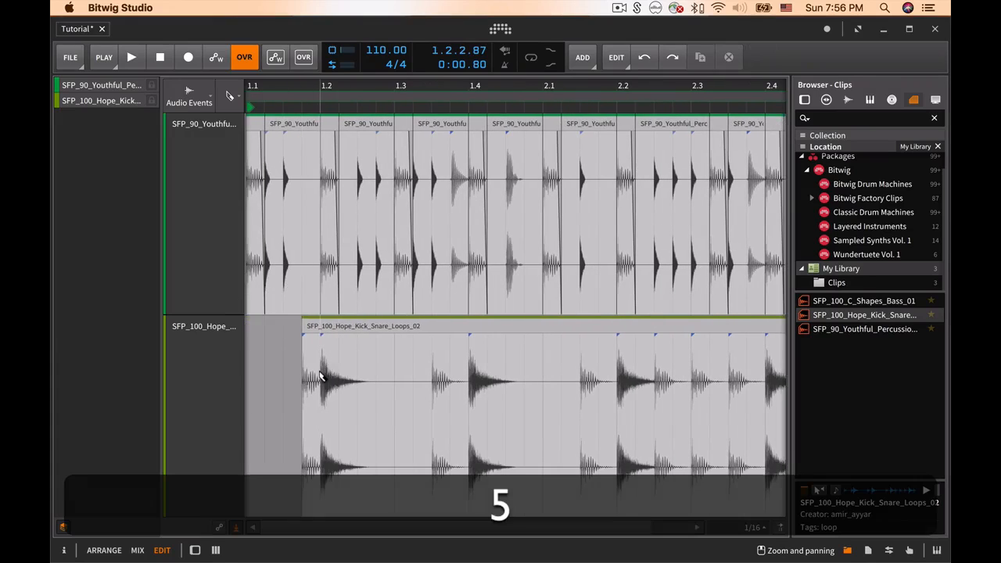
click(320, 377)
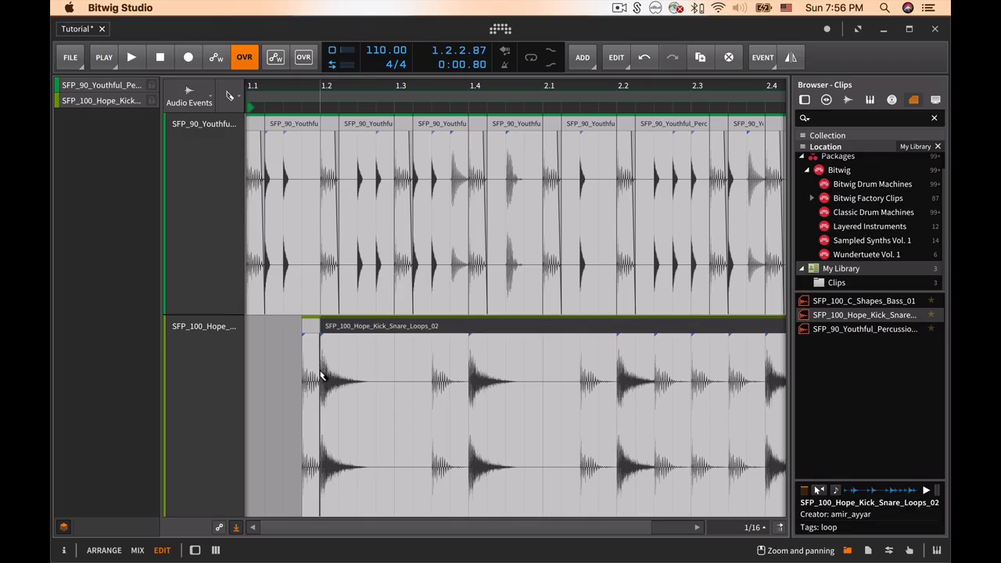
click(394, 375)
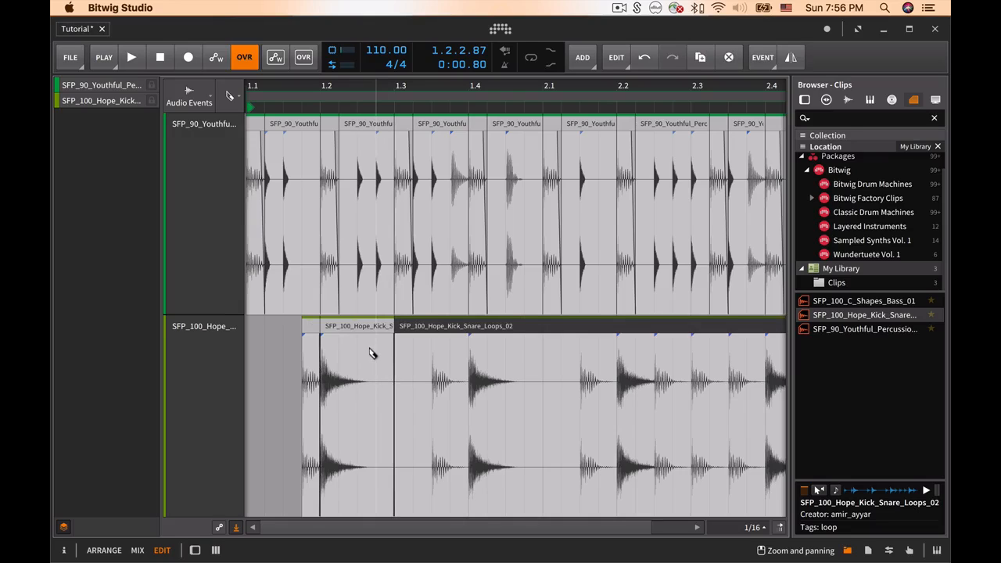
Copy the isolated snare event to 0.3.4 on its own layer and shorten the copy to about one sixteenth note.
key(1)
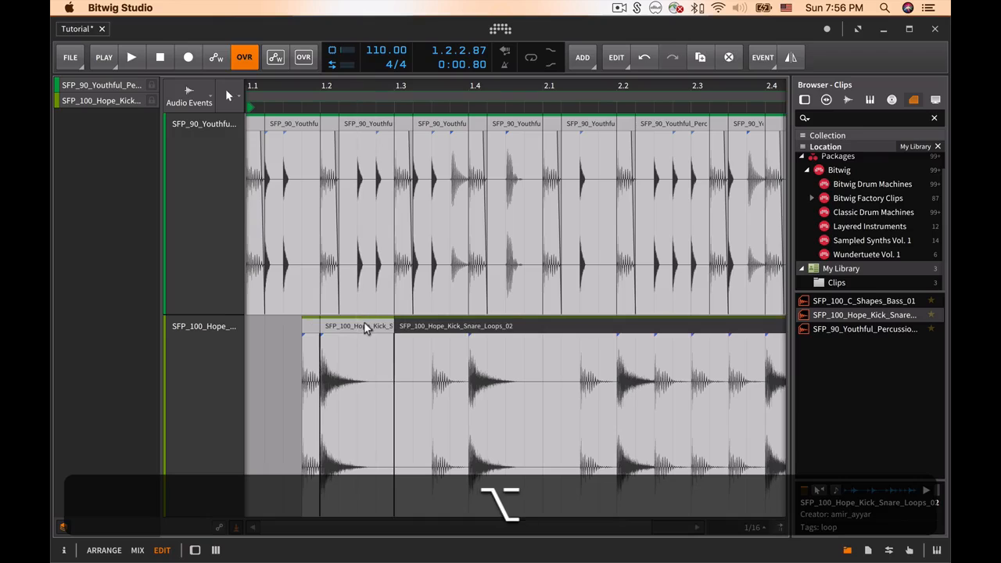
drag(364, 326, 395, 348)
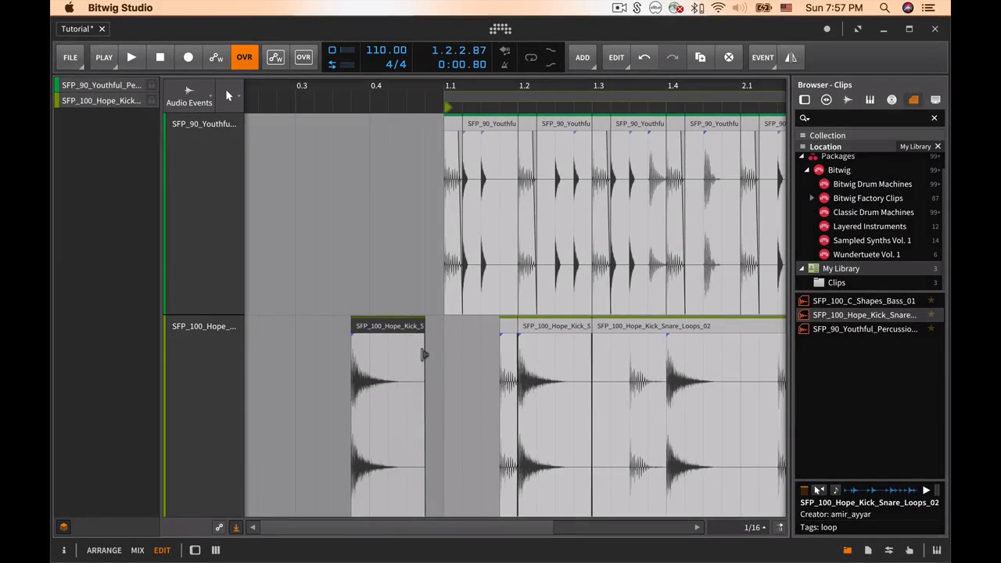
drag(423, 354, 371, 357)
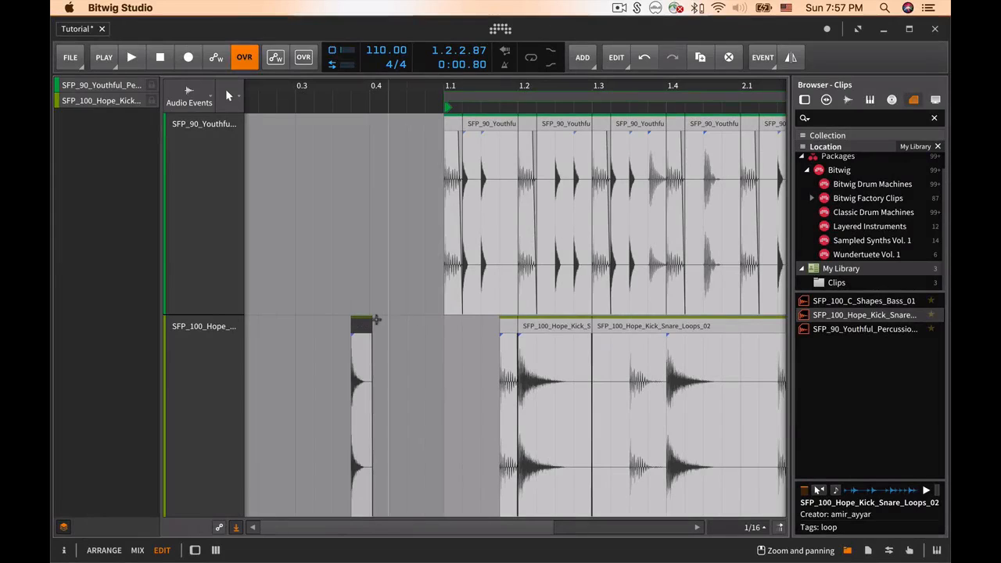
Unpin and re-pin the Reverse command, and reverse the shortened snare copy.
click(763, 57)
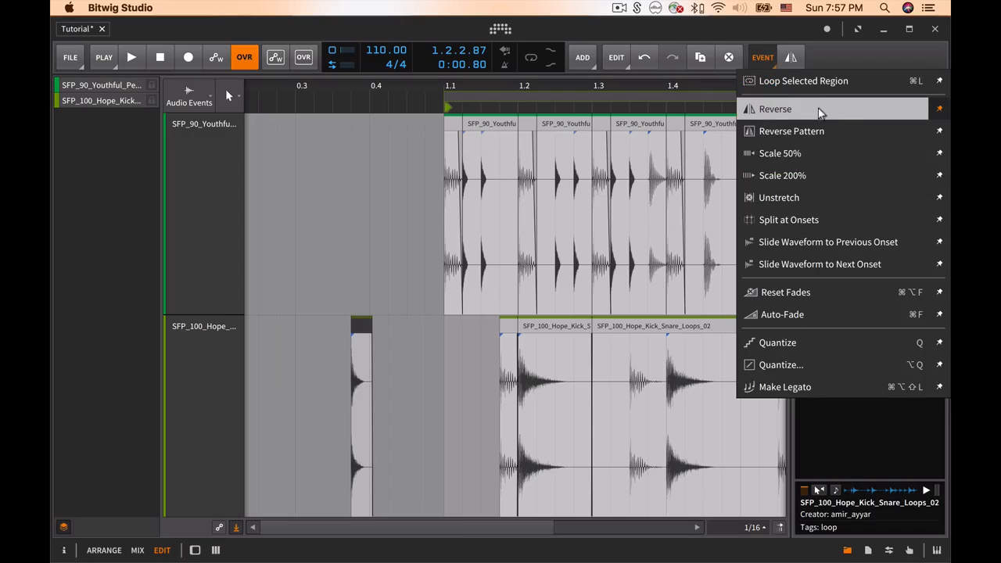
click(939, 110)
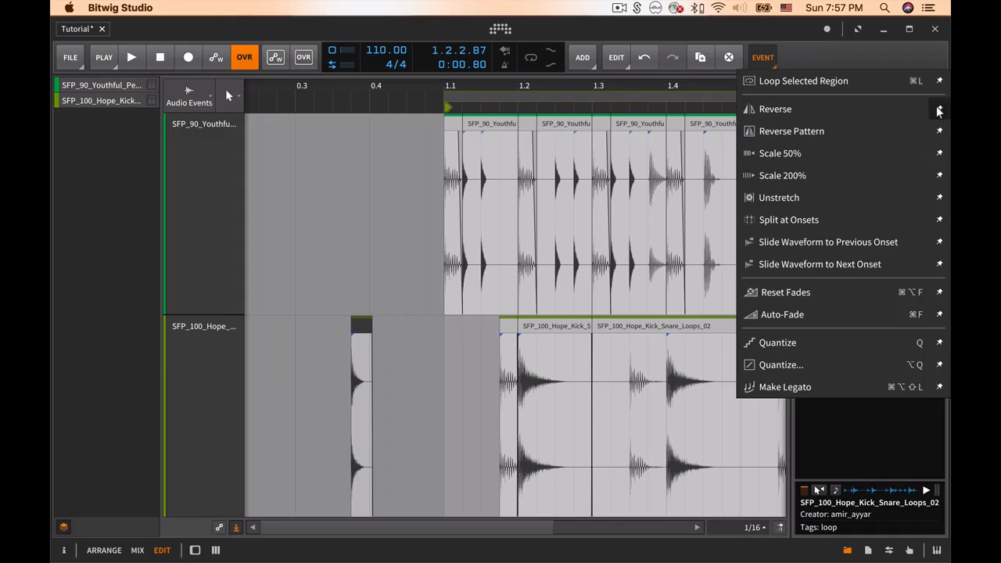
click(938, 110)
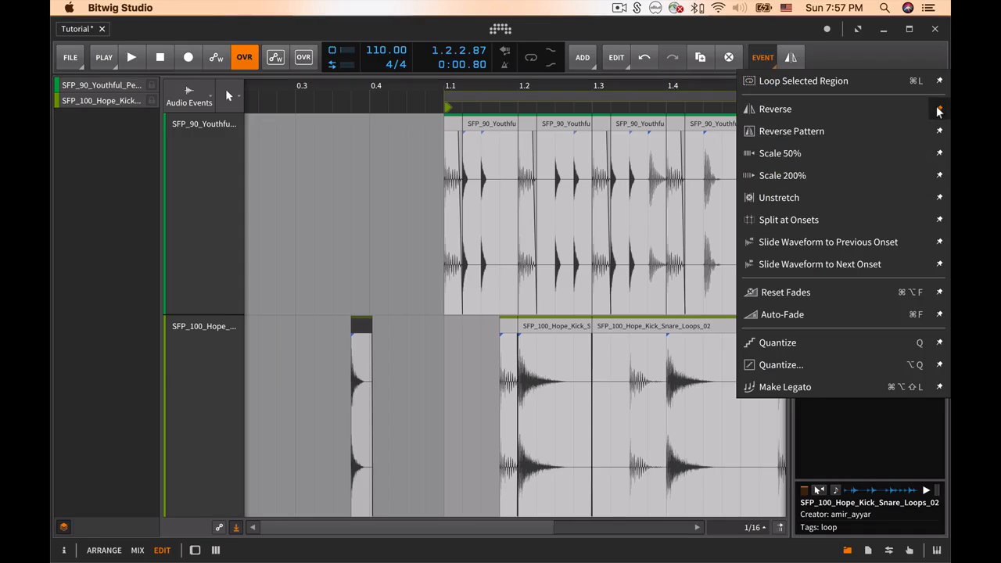
click(851, 60)
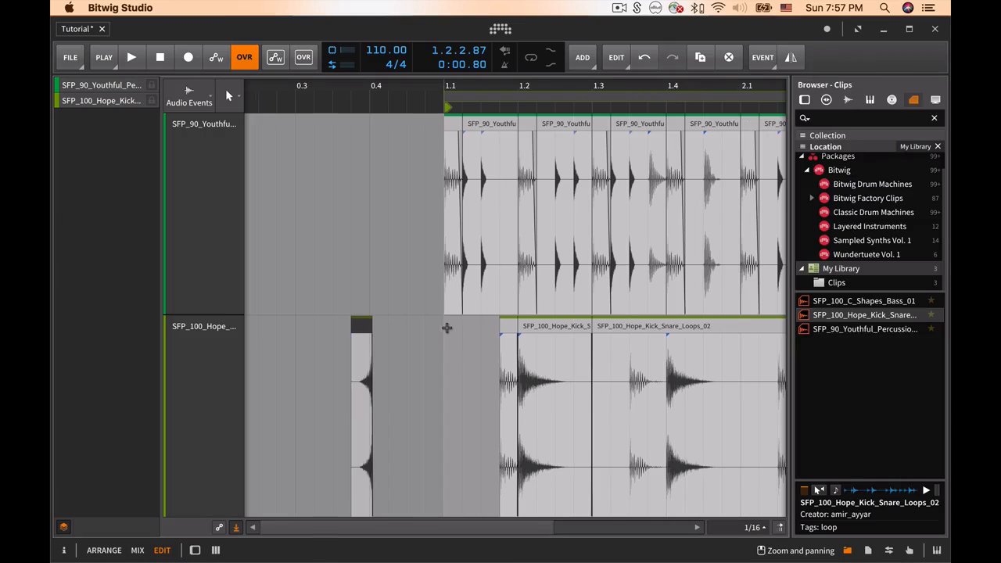
Copy the reversed snare onto the percussion layer at 1.4.4 so it leads into 2.1, and audition the loop.
scroll(446, 328, right, 3)
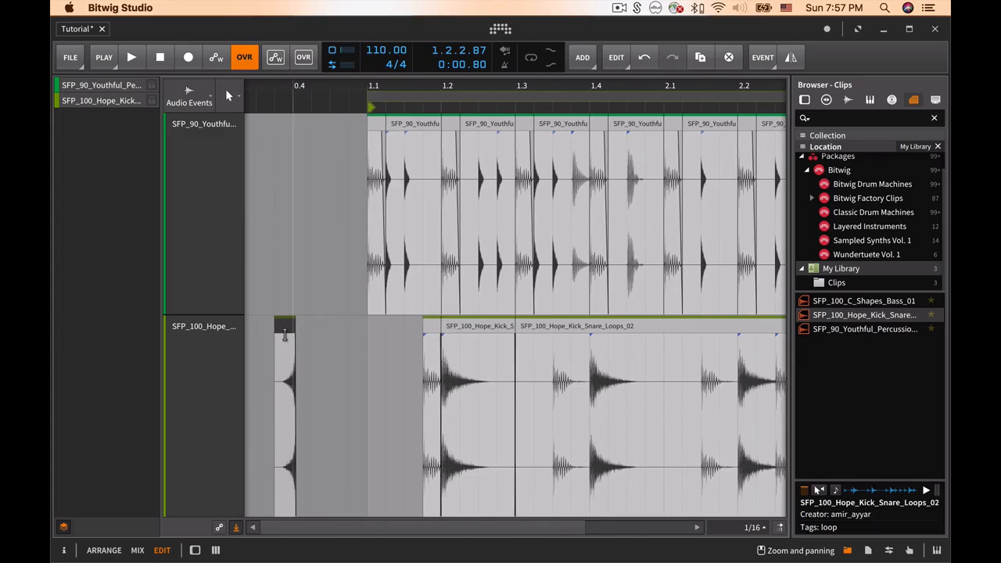
drag(285, 329, 653, 260)
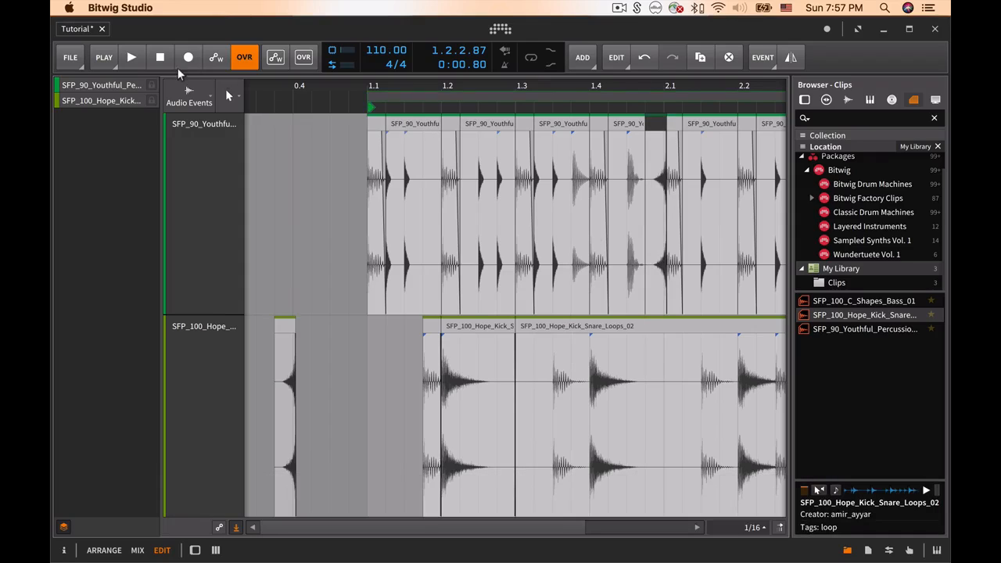
click(133, 60)
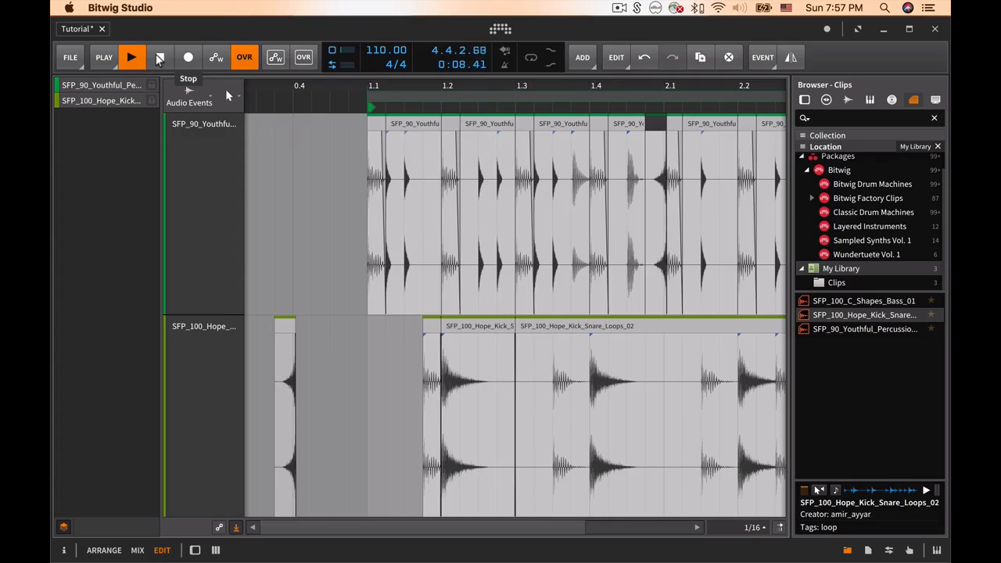
click(159, 60)
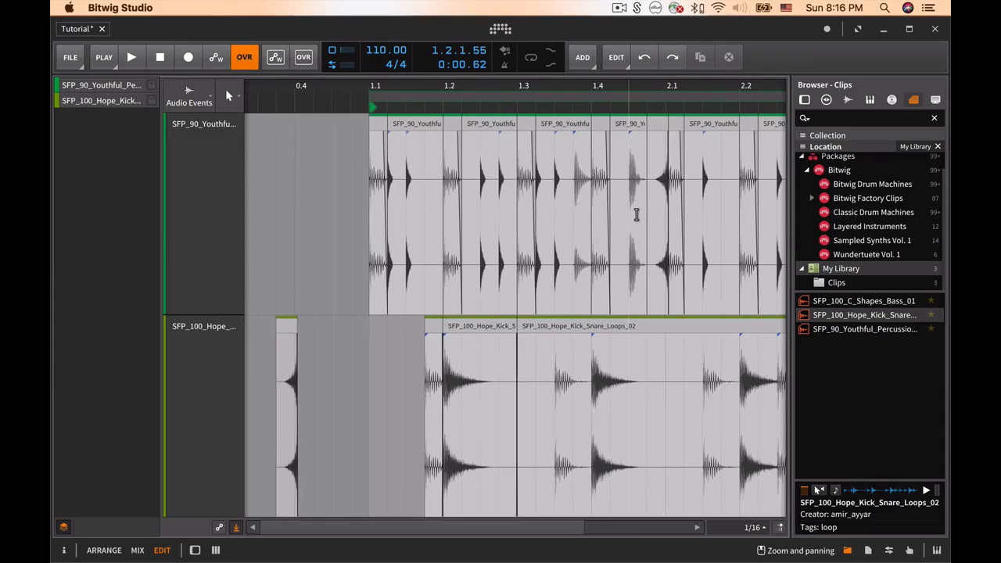
Split the percussion event at 1.4.3 and move the cut hit to 1.4.2.
key(5)
click(632, 217)
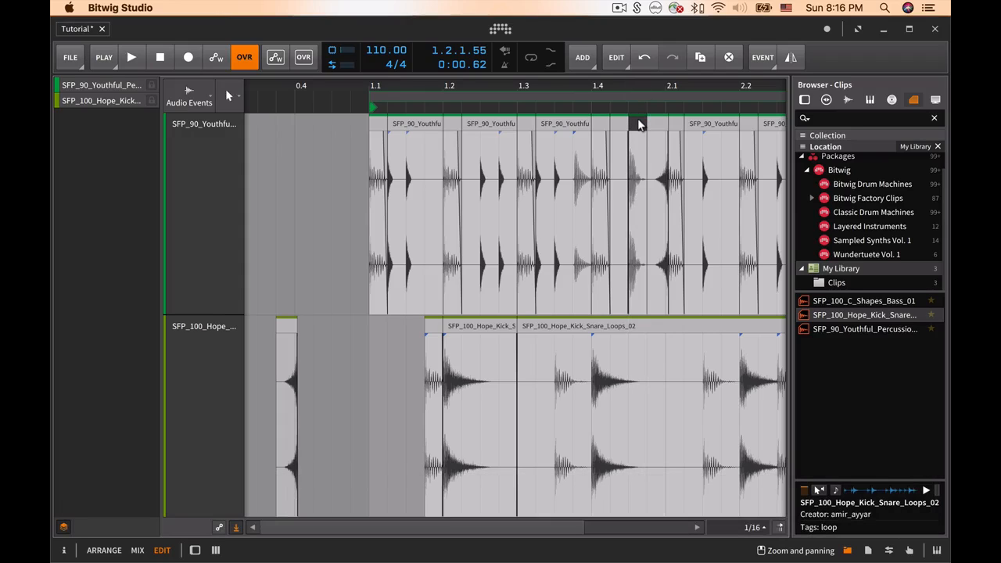
drag(638, 124, 623, 120)
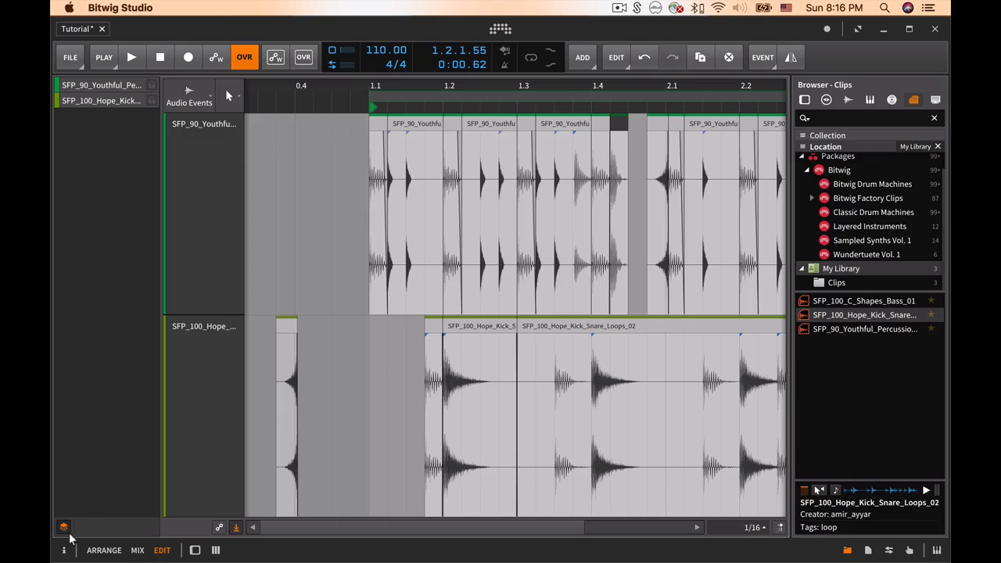
Show the event's inspector settings and set the moved percussion hit's pitch to 2.00.
click(66, 552)
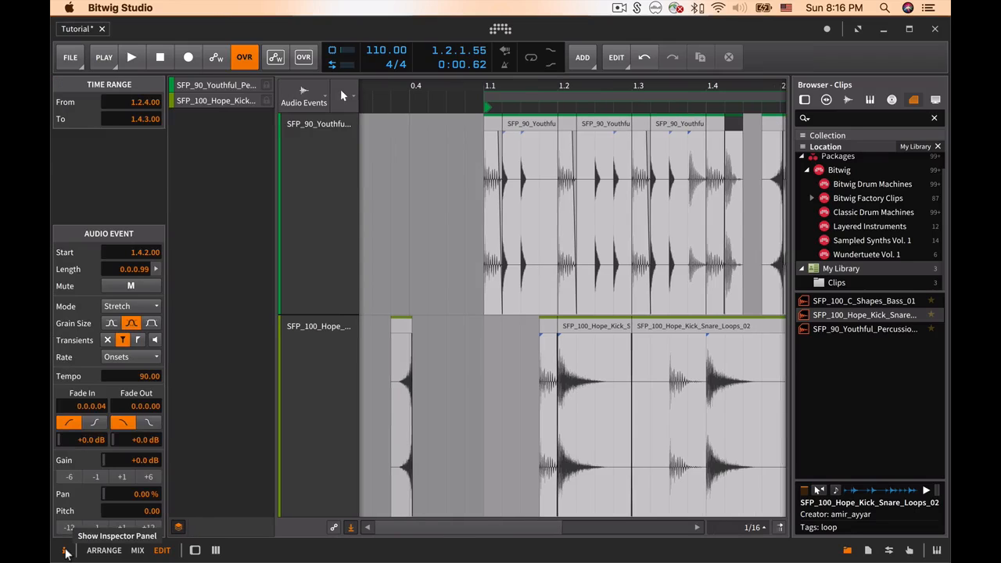
click(122, 527)
Copy the pitched percussion hit to 2.4.2 on the same layer and play the loop.
scroll(619, 296, right, 5)
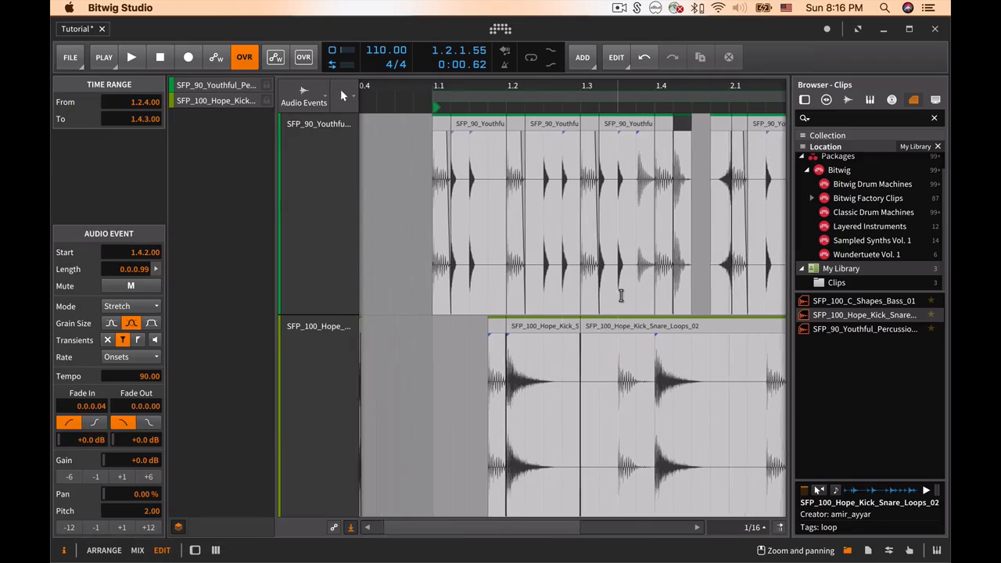
key(alt)
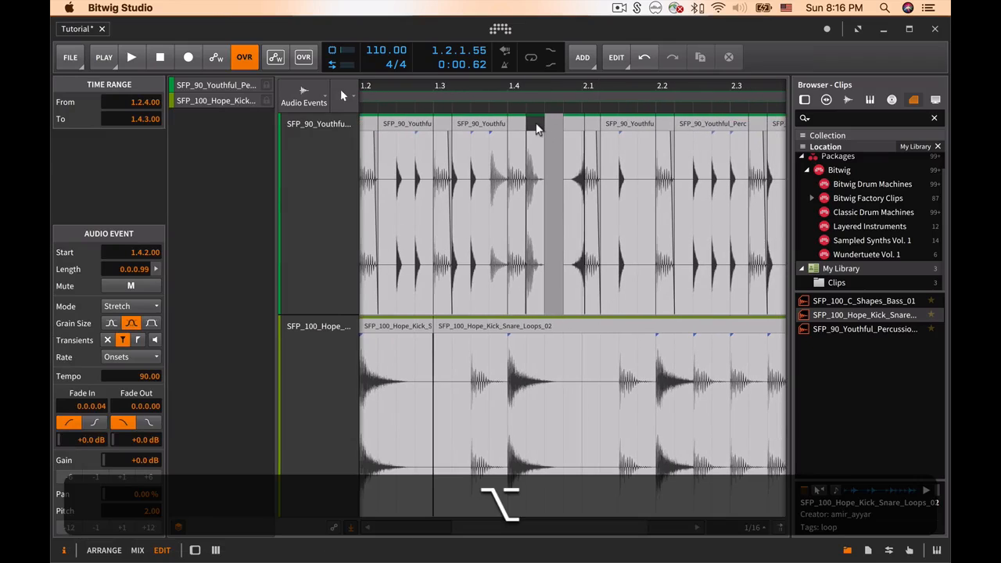
drag(535, 125, 560, 155)
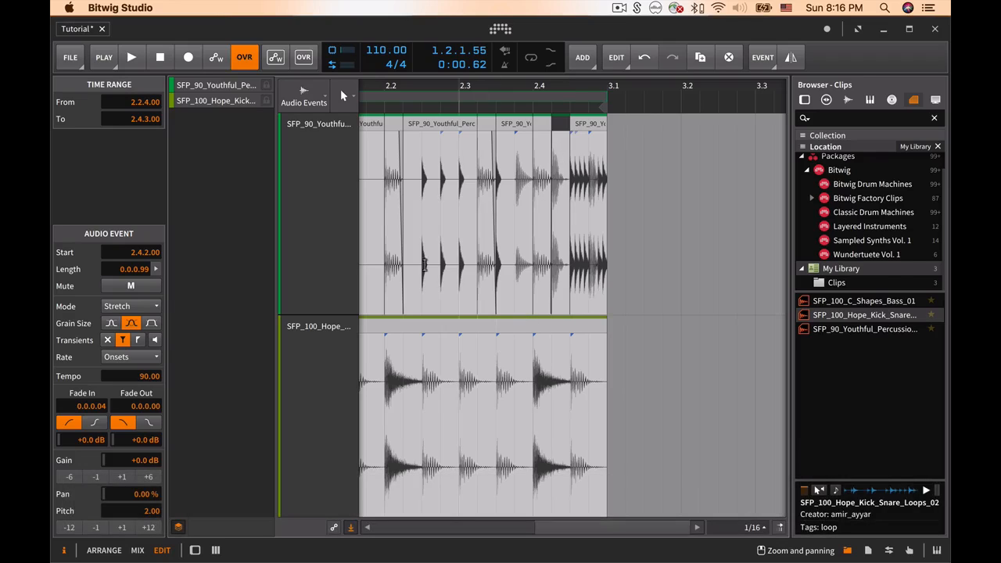
click(132, 59)
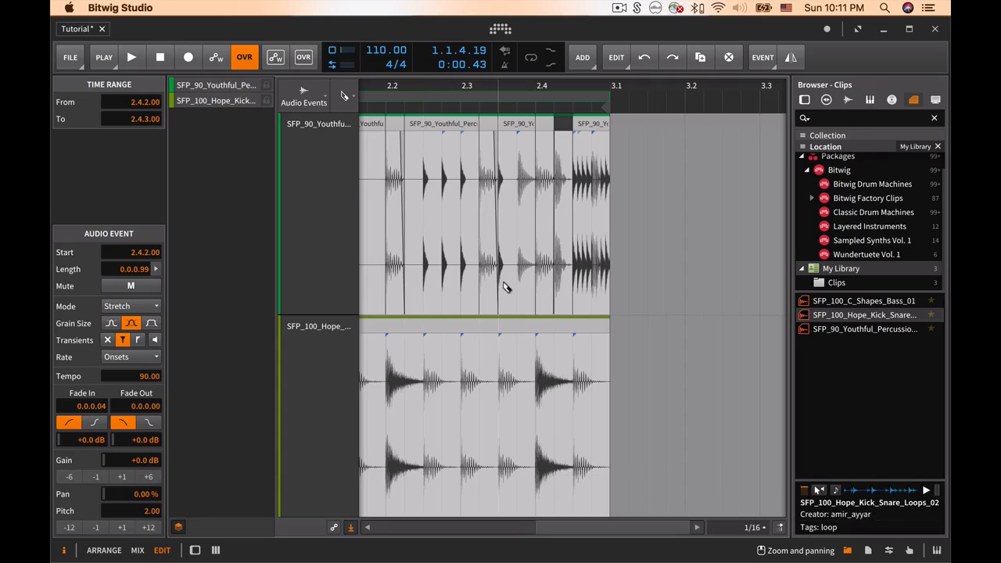
Split the kick and snare loop at 2.4, 2.2.3, 2.2, 2.1.3 and 1.4 with the Knife tool.
click(538, 359)
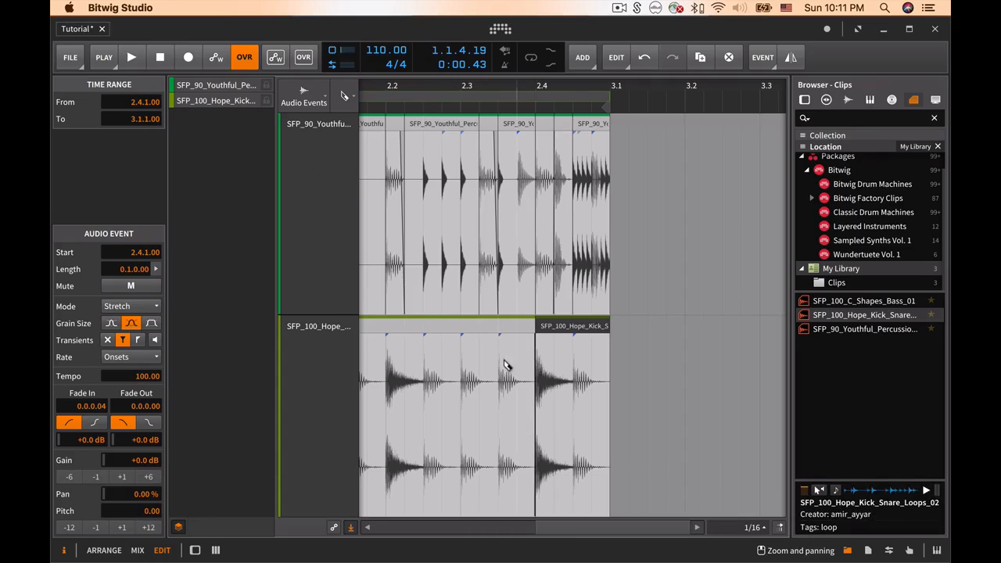
click(423, 365)
scroll(470, 361, left, 5)
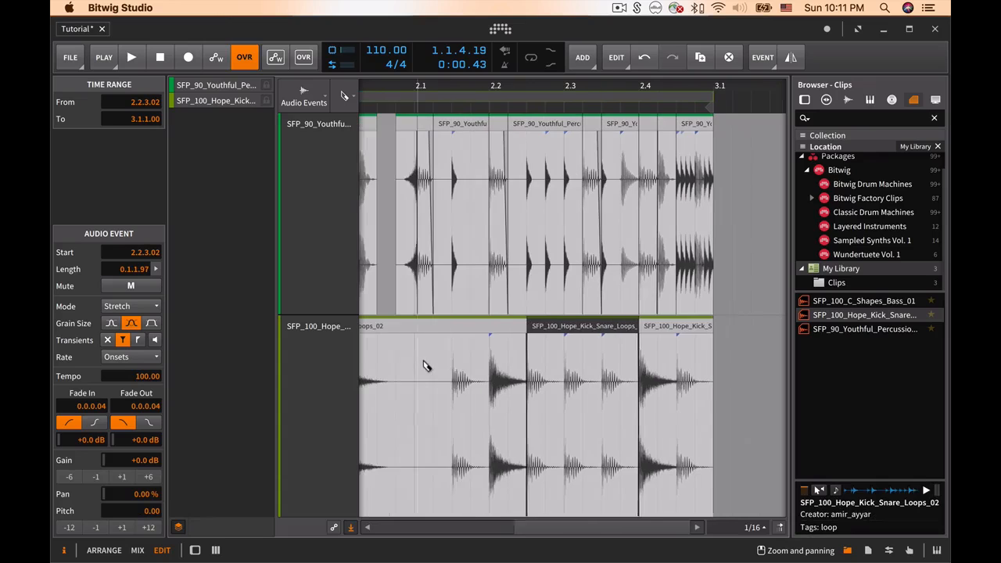
click(503, 360)
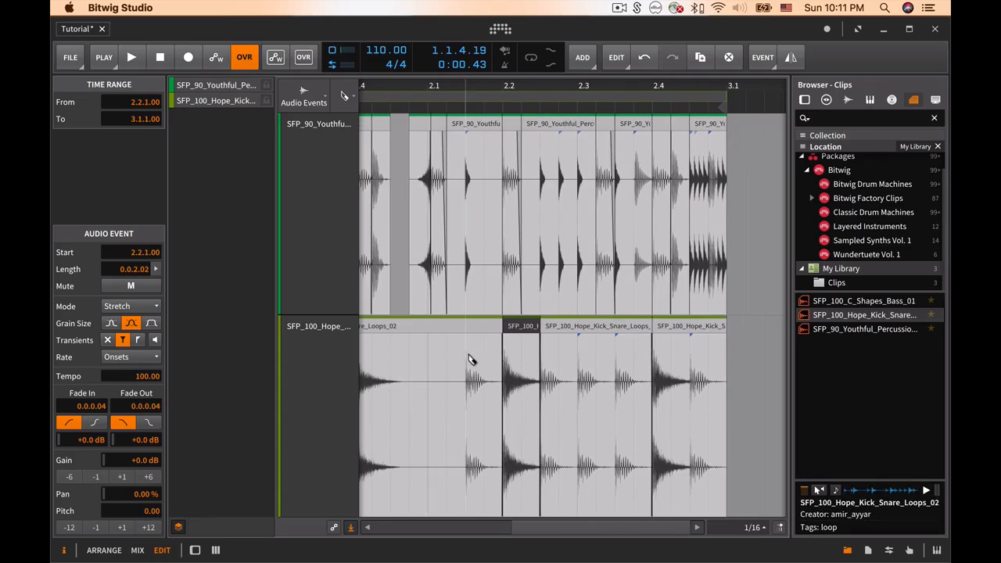
click(470, 359)
scroll(470, 359, left, 4)
scroll(473, 357, left, 1)
click(483, 349)
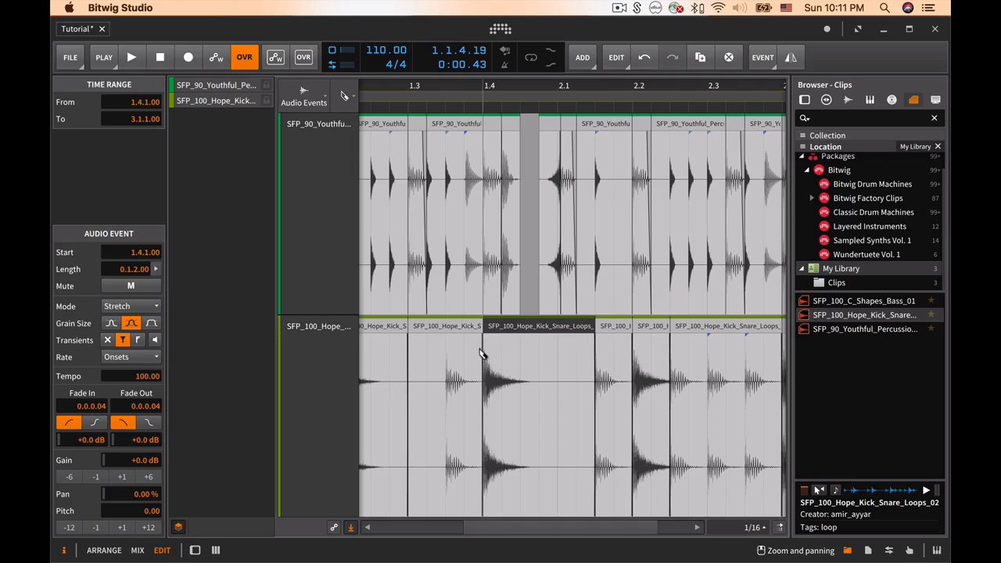
Mute the four kick-only events starting at 1.1.4, 1.3, 2.1.3 and 2.2.3 on the kick and snare layer.
scroll(461, 353, left, 1)
scroll(452, 356, left, 3)
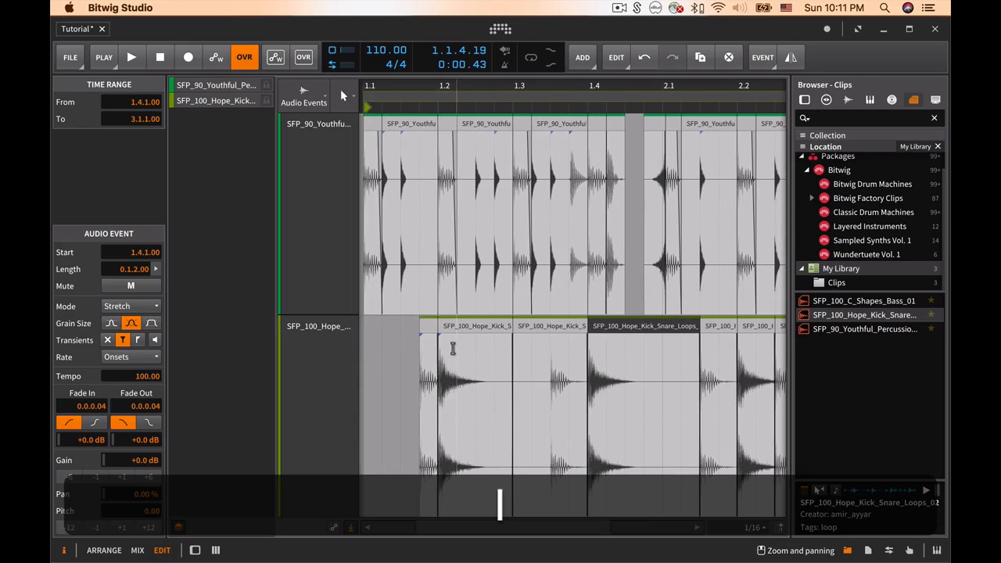
click(434, 328)
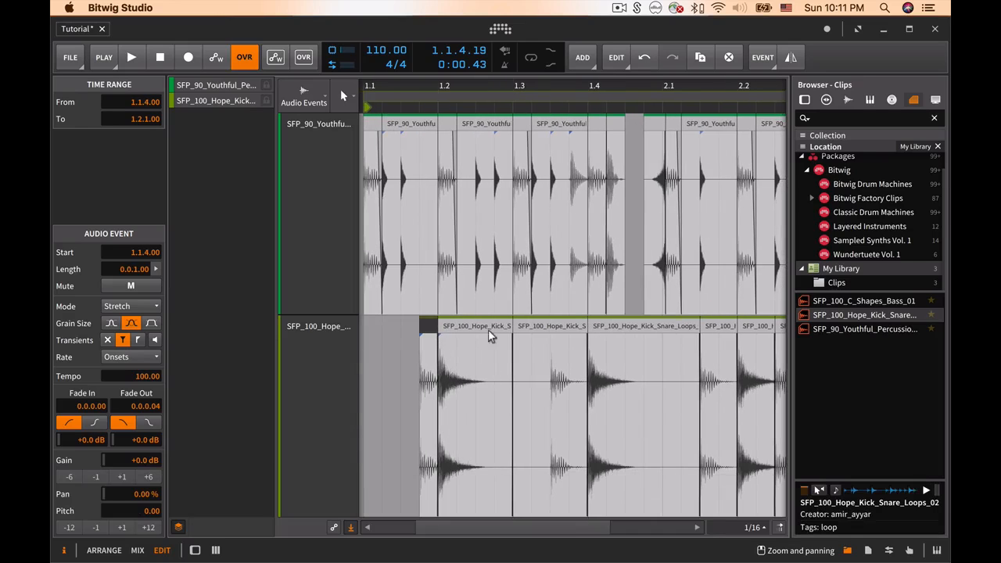
super+click(545, 328)
scroll(631, 333, right, 4)
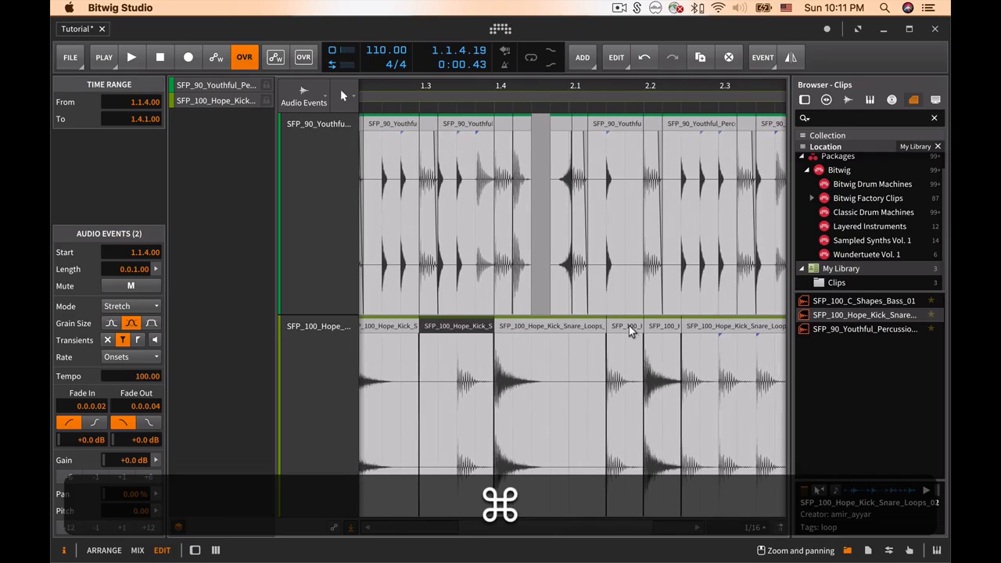
super+click(632, 331)
super+click(721, 330)
scroll(724, 330, right, 5)
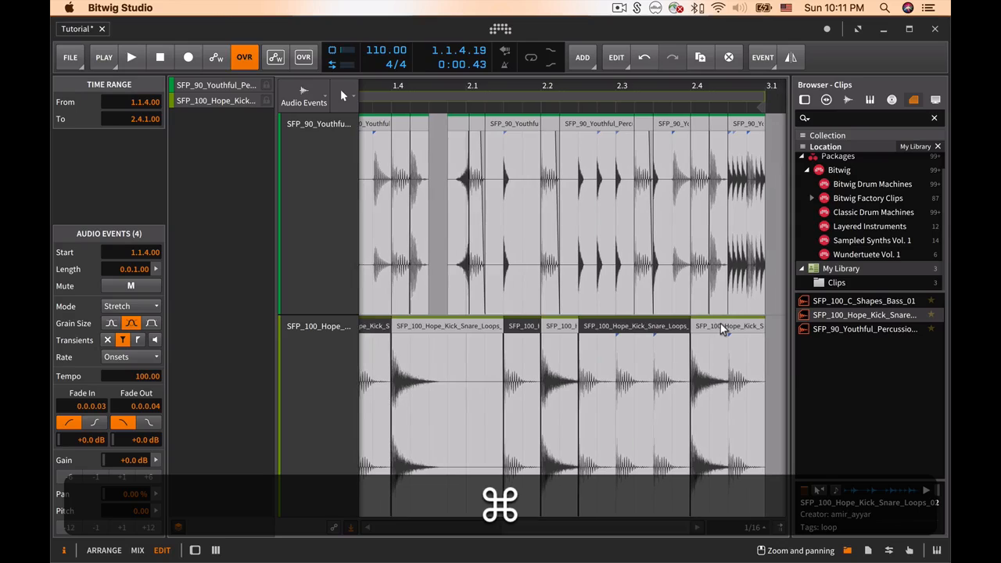
key(alt+a)
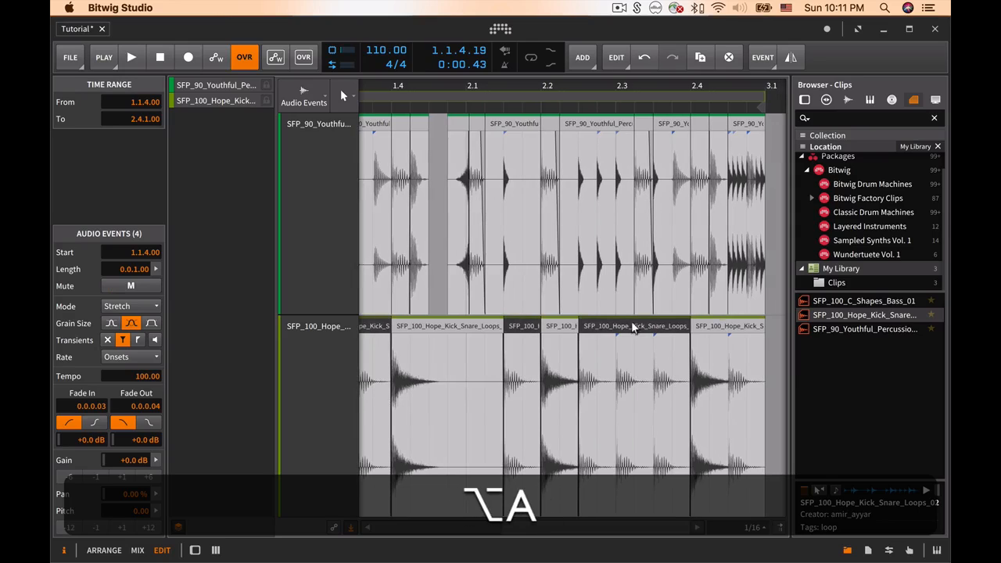
click(131, 285)
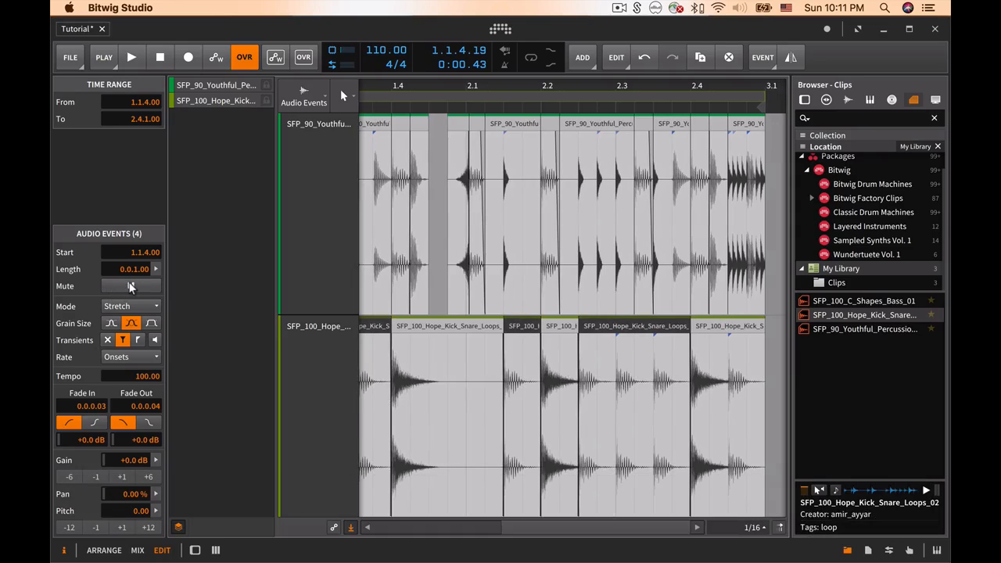
click(131, 287)
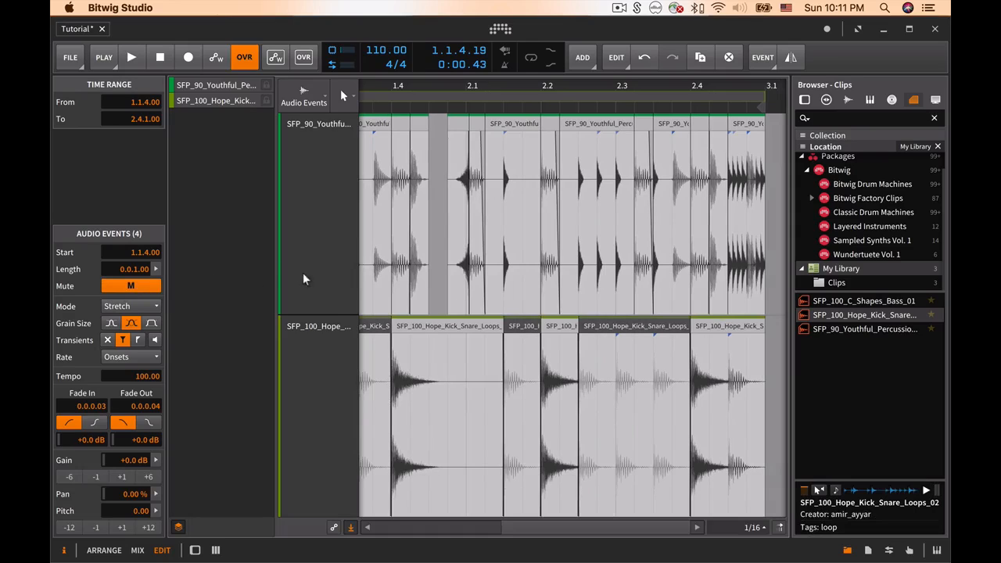
Return from the layered event editor to the Arrange view with the clip launcher.
key(Tab)
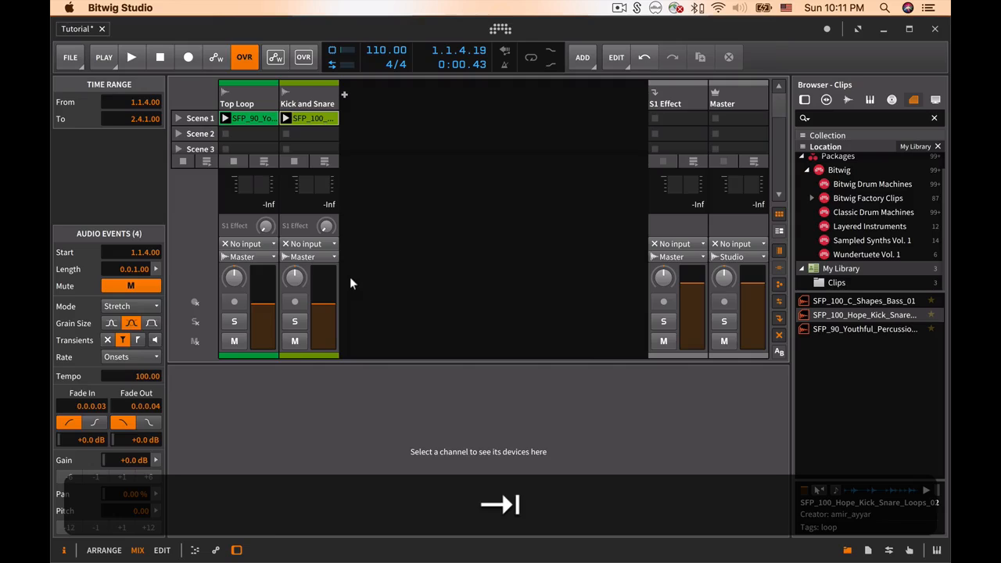
key(Tab)
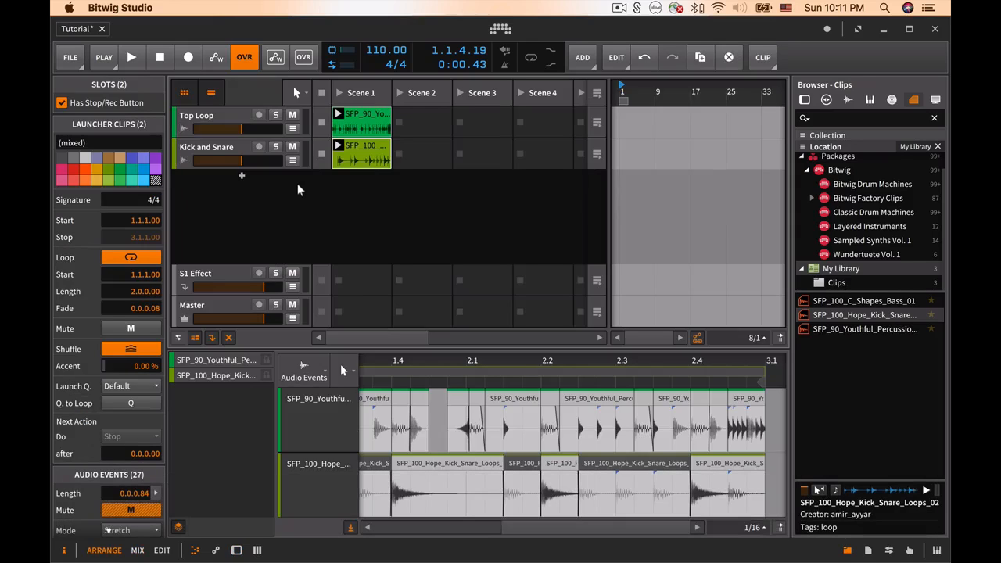
Save the Top Loop track's Scene 1 clip to the library under the name "top loop".
click(367, 121)
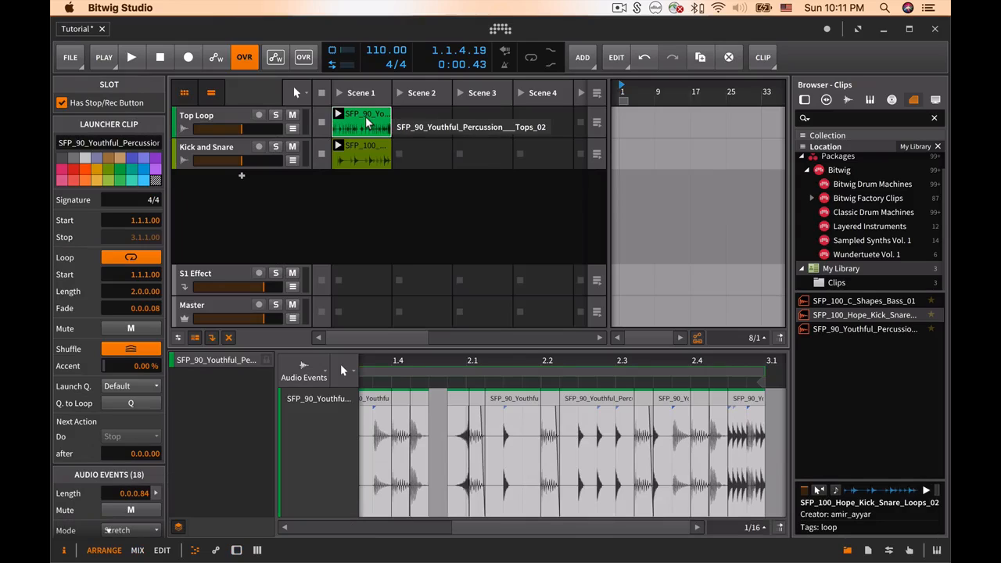
right_click(367, 121)
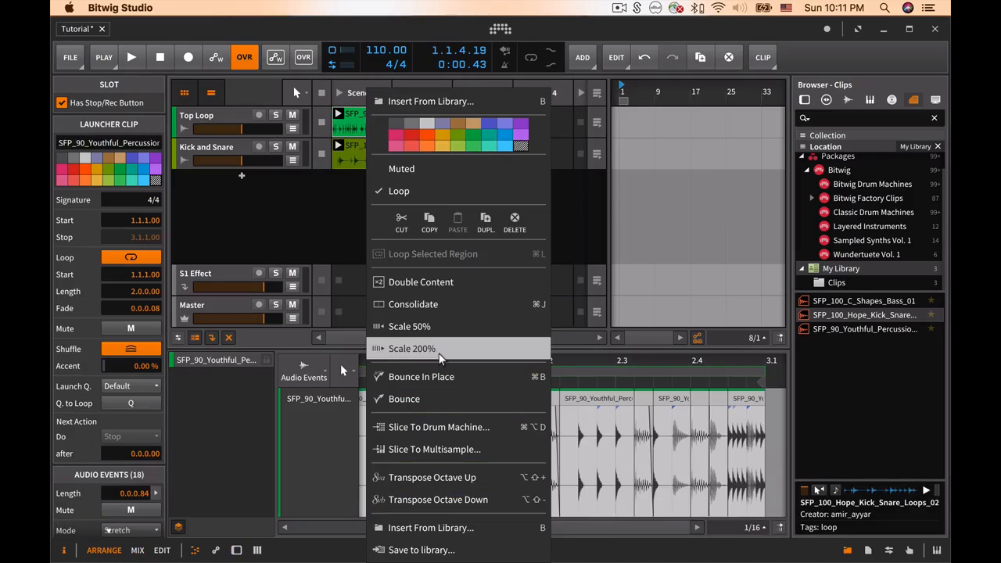
click(420, 550)
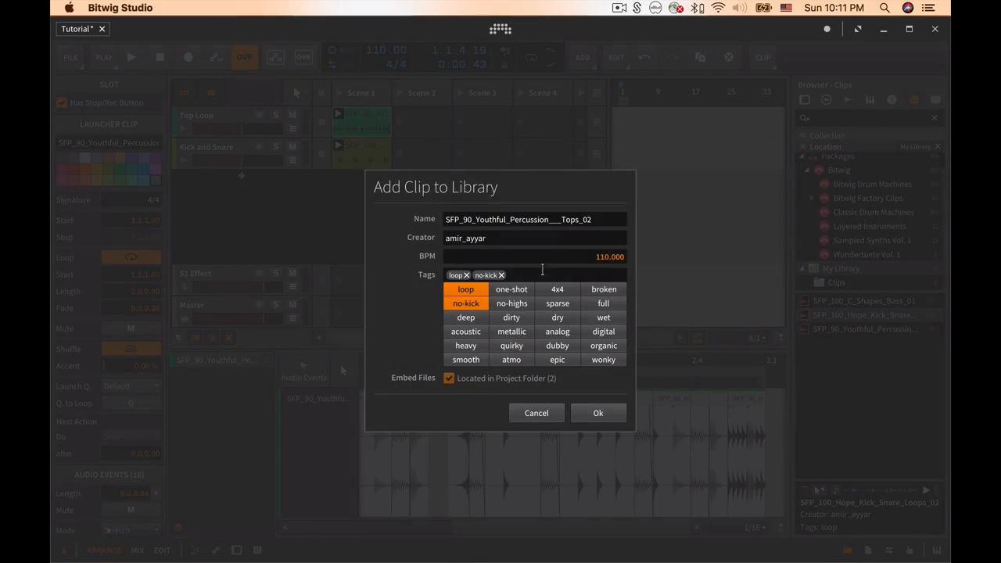
double_click(576, 219)
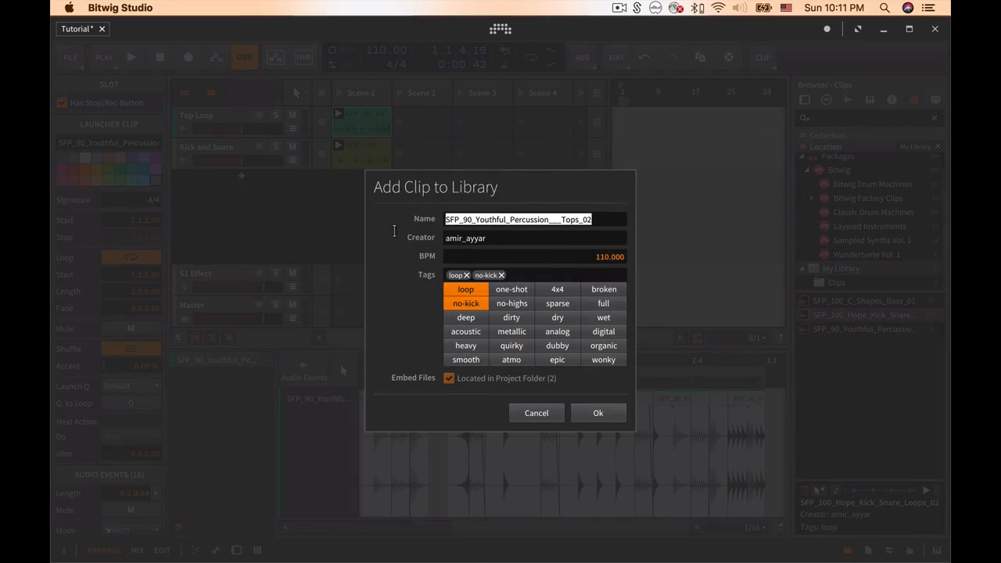
text(top loop)
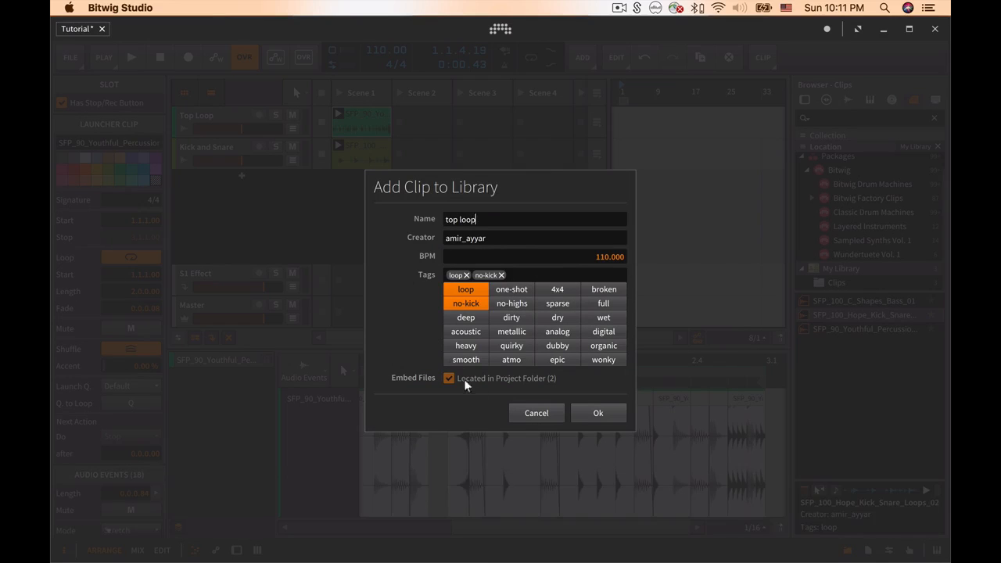
click(594, 413)
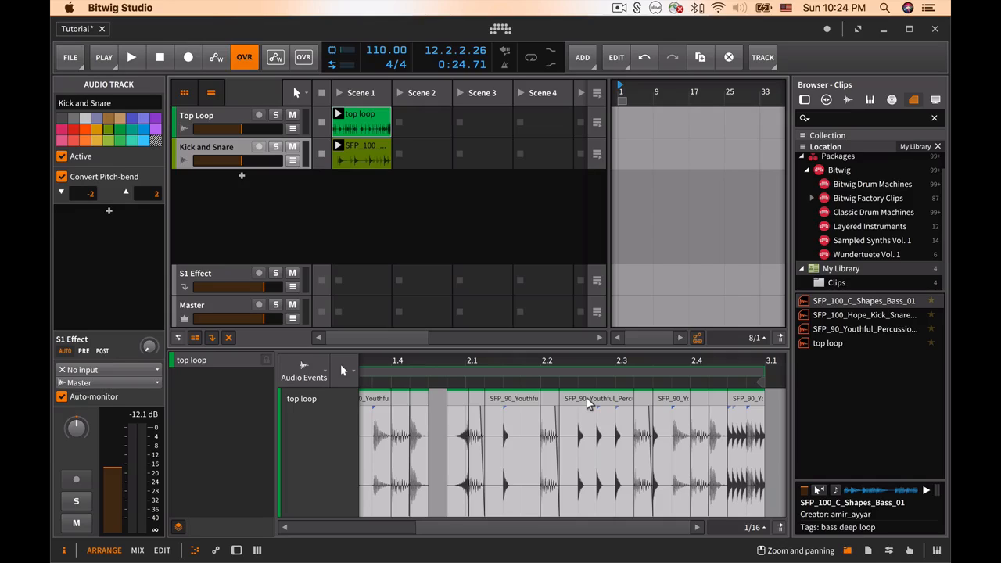
Add a third audio track, place the SFP_100_C_Shapes_Bass_01 clip in its Scene 1 slot, and launch Scene 1.
right_click(249, 209)
click(308, 247)
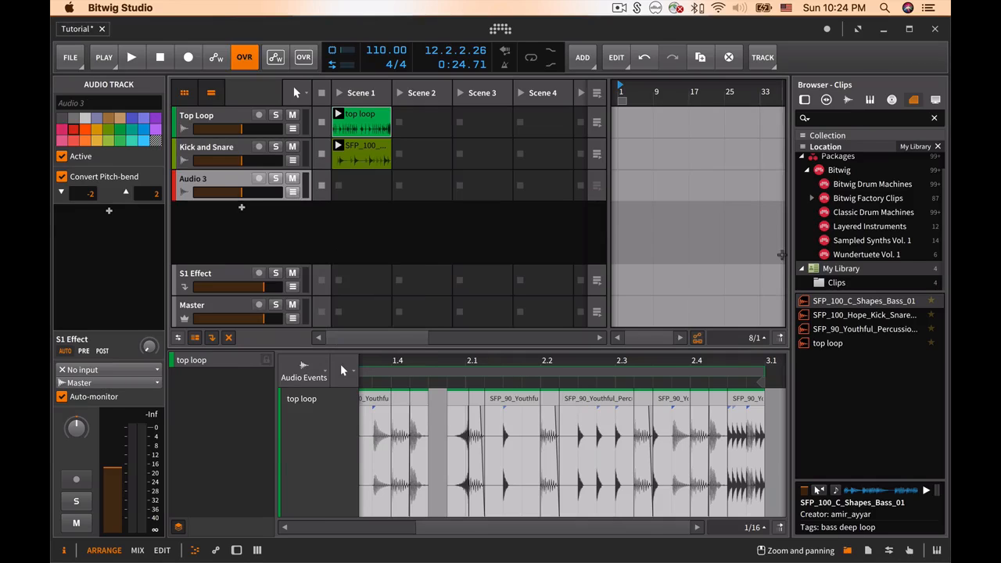
drag(856, 301, 354, 194)
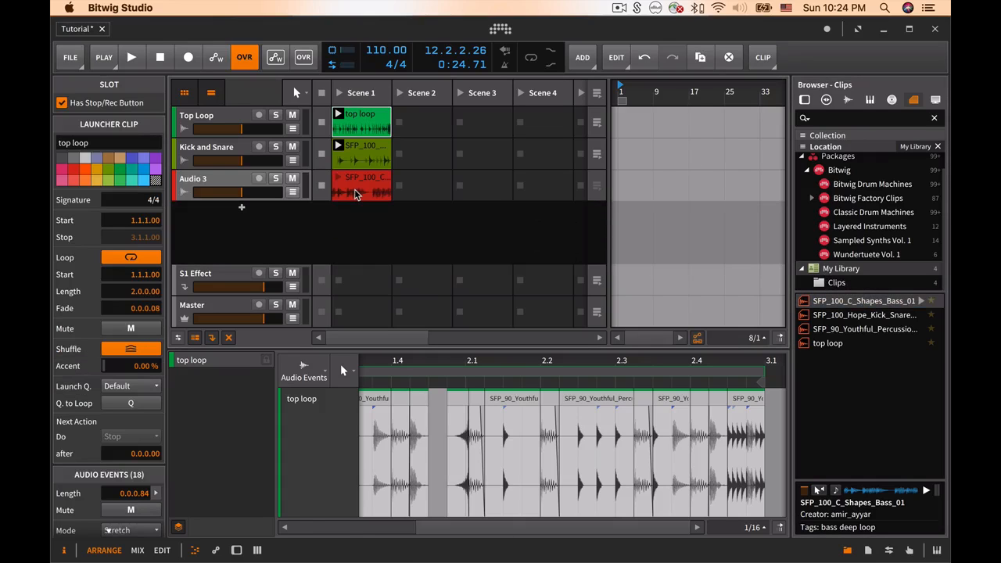
click(340, 94)
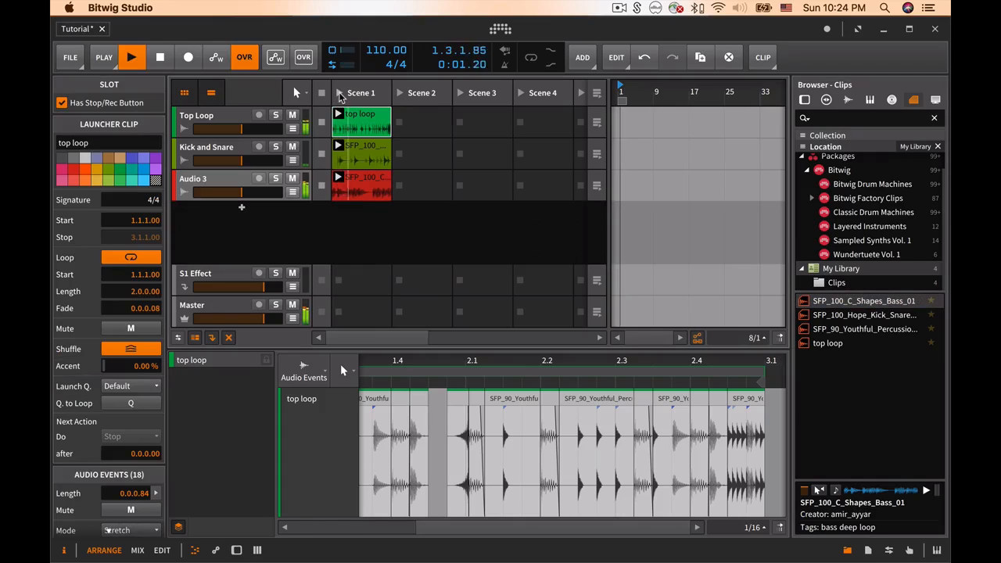